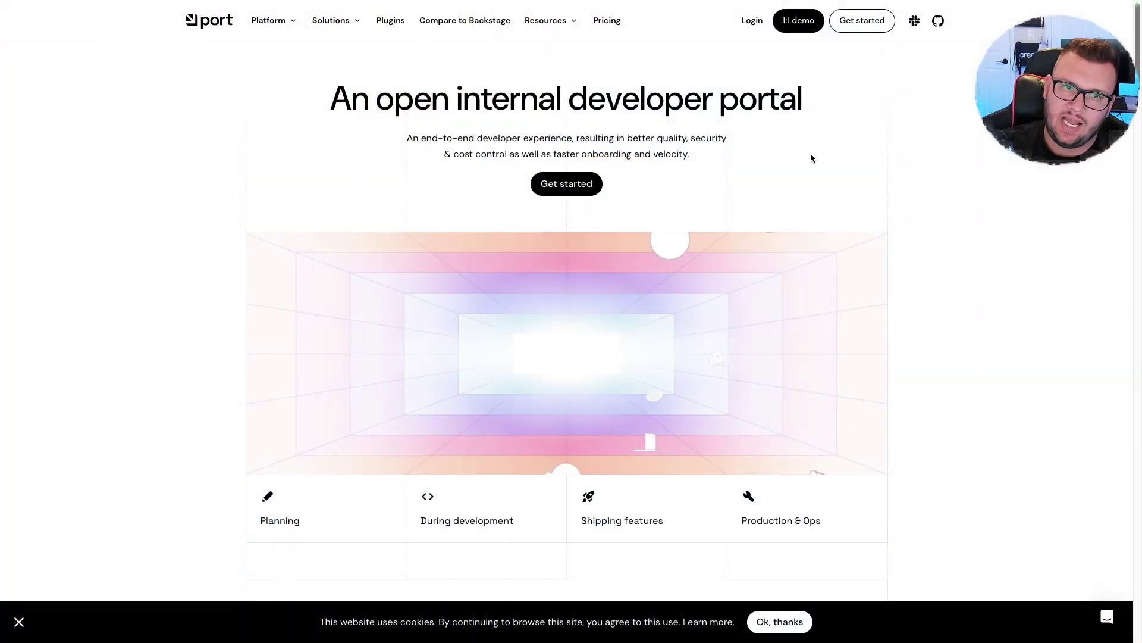
Zoom the Port website to 150% and look over the pricing plans.
{"action": "key", "text": "ctrl+plus"}
{"action": "key", "text": "ctrl+plus"}
{"action": "key", "text": "ctrl+plus"}
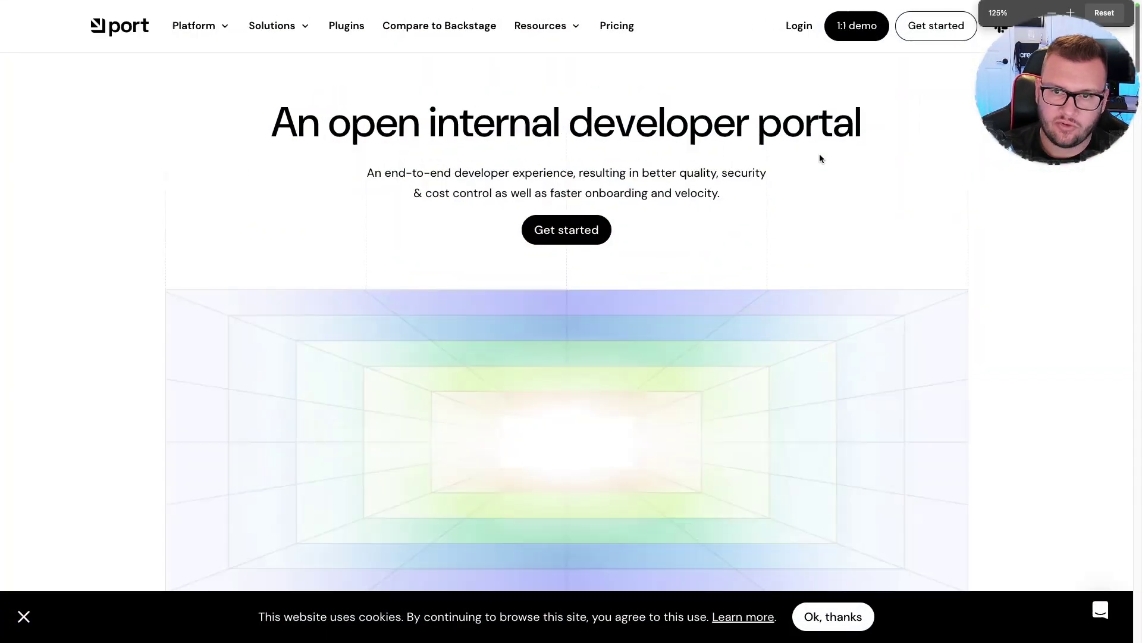
{"action": "left_click", "coordinate": [661, 33]}
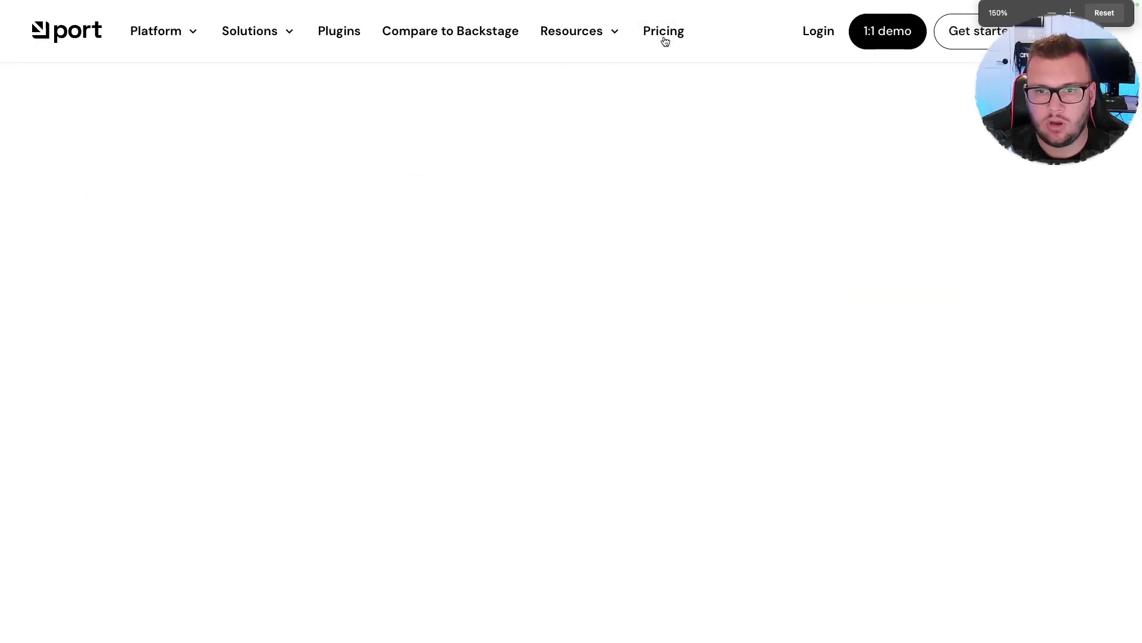
{"action": "scroll", "coordinate": [660, 345], "scroll_direction": "down", "scroll_amount": 1}
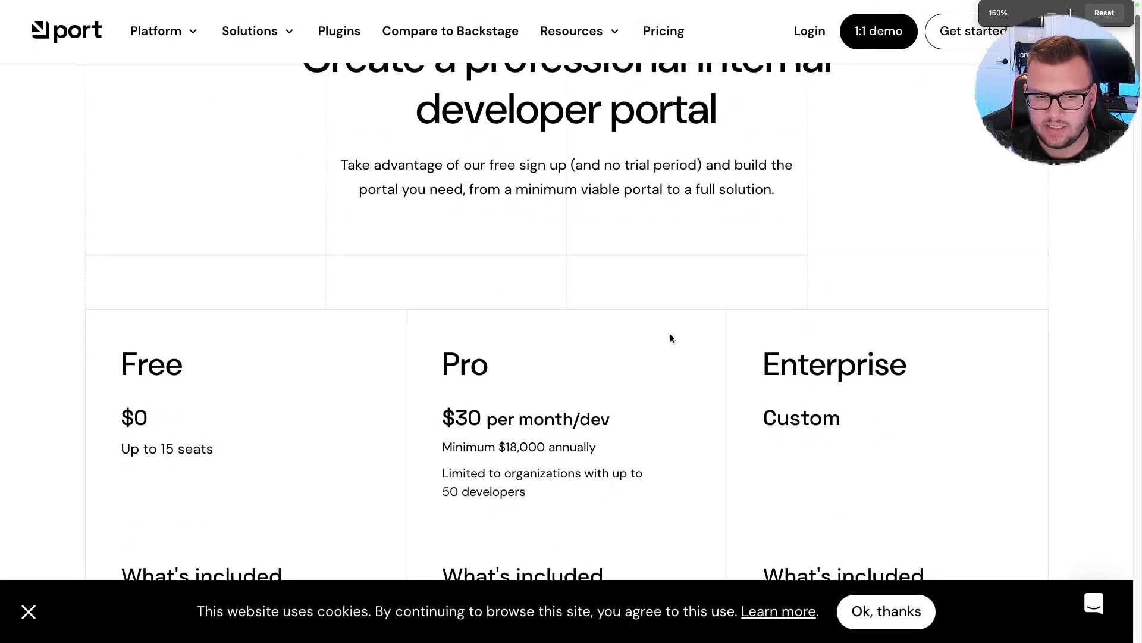
{"action": "left_click_drag", "start_coordinate": [215, 455], "coordinate": [143, 454]}
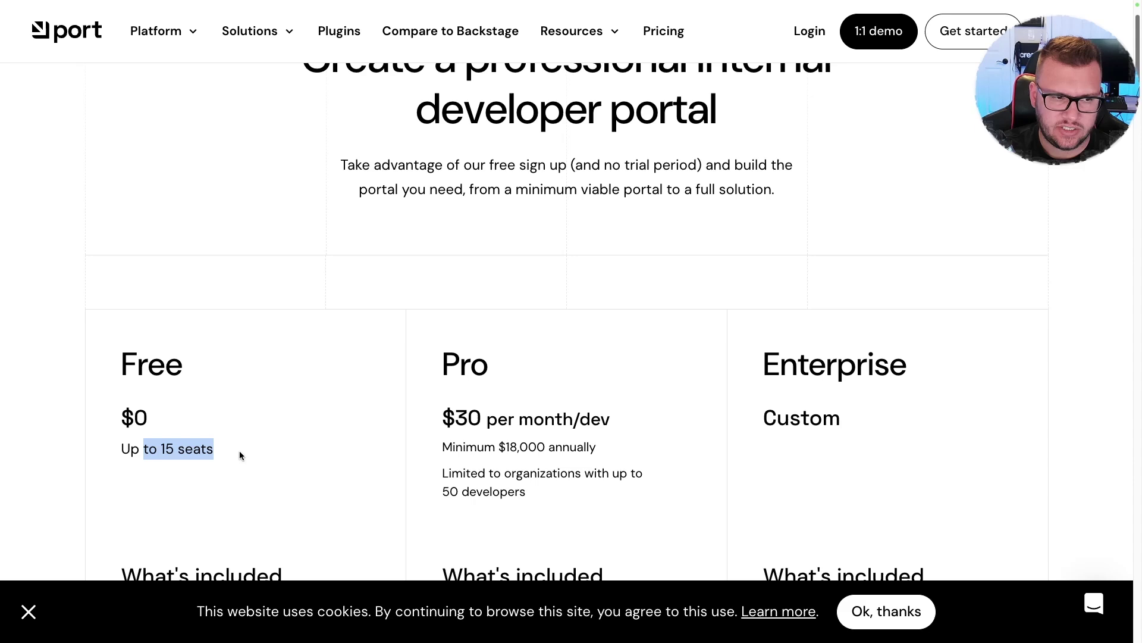
{"action": "left_click", "coordinate": [240, 455]}
{"action": "scroll", "coordinate": [787, 368], "scroll_direction": "down", "scroll_amount": 2}
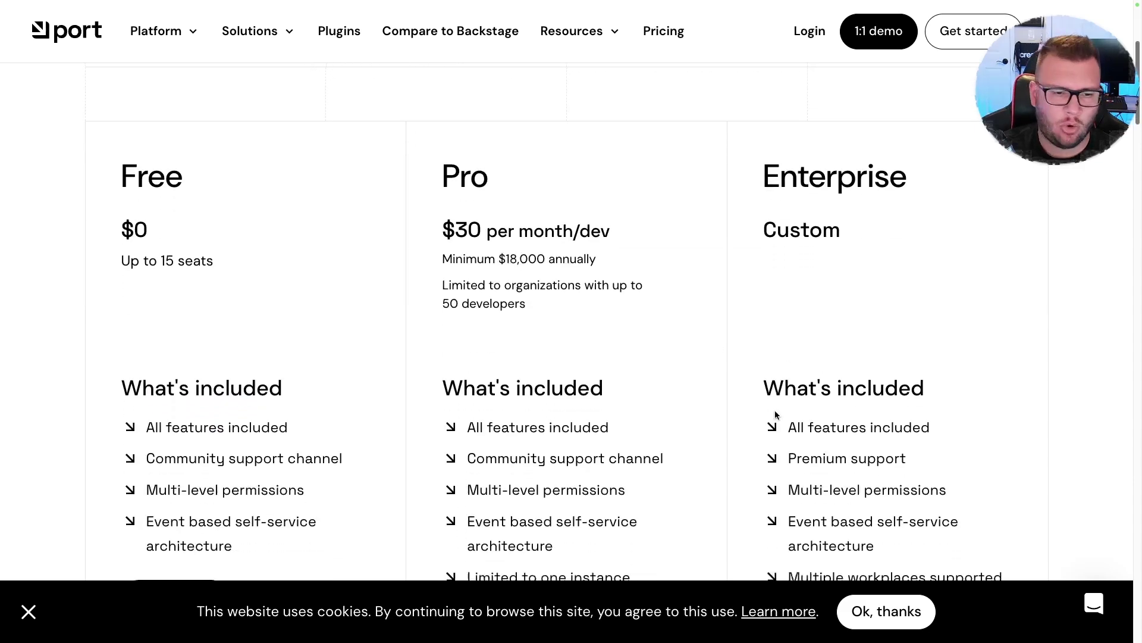
{"action": "scroll", "coordinate": [773, 413], "scroll_direction": "up", "scroll_amount": 4}
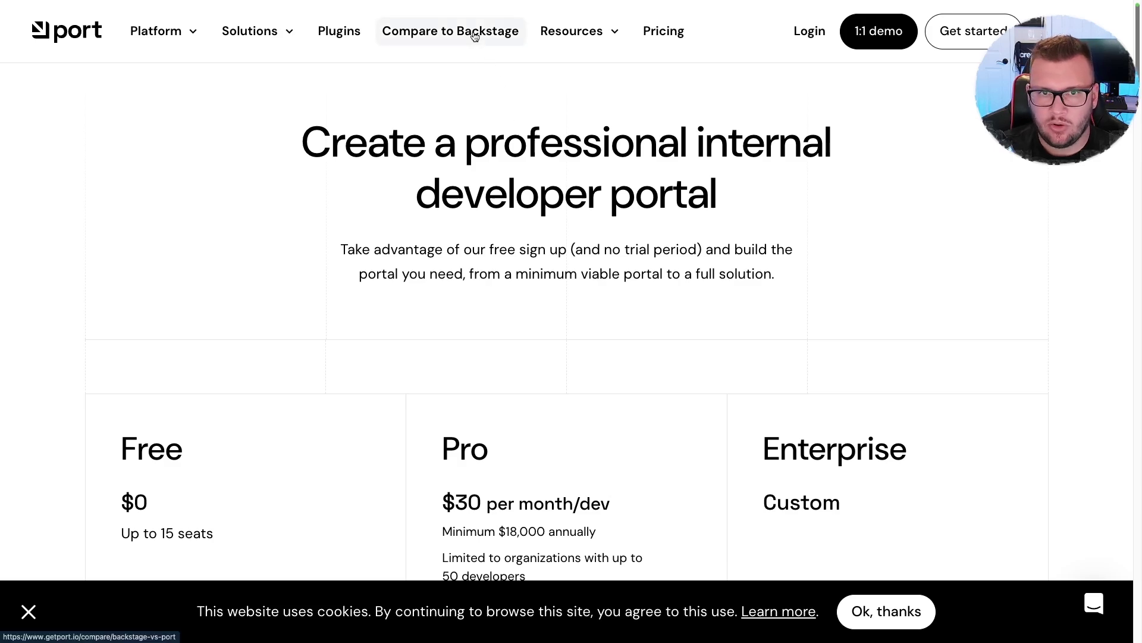
Read the Compare to Backstage page, then go back to the Port home page.
{"action": "left_click", "coordinate": [472, 36]}
{"action": "scroll", "coordinate": [659, 201], "scroll_direction": "down", "scroll_amount": 5}
{"action": "scroll", "coordinate": [651, 326], "scroll_direction": "down", "scroll_amount": 5}
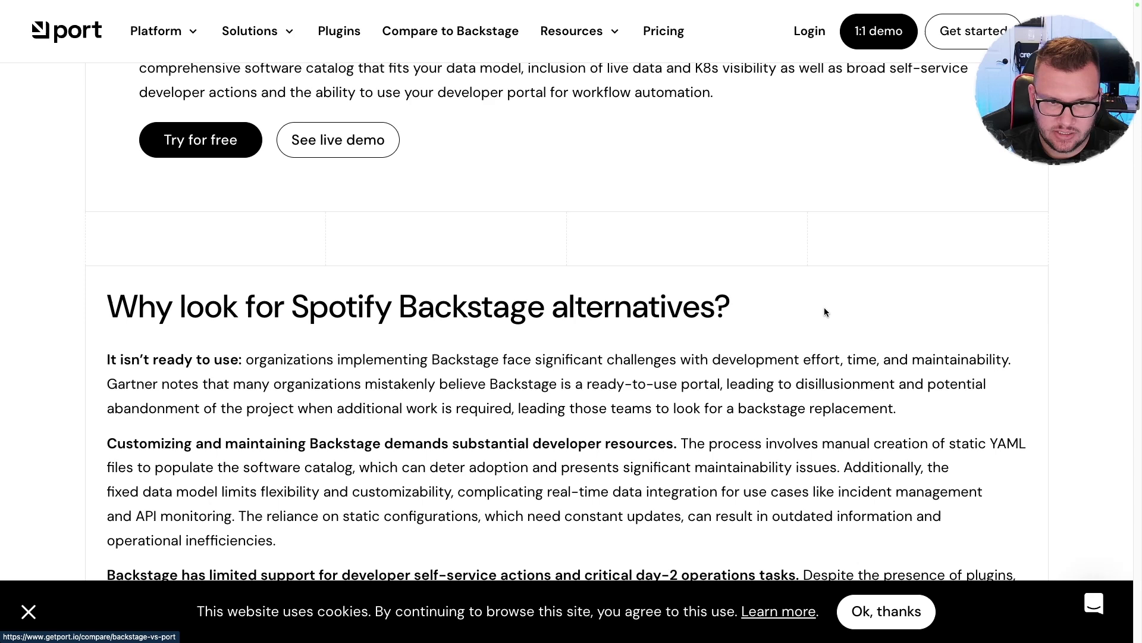
{"action": "key", "text": "alt+Left"}
{"action": "scroll", "coordinate": [940, 255], "scroll_direction": "down", "scroll_amount": 2}
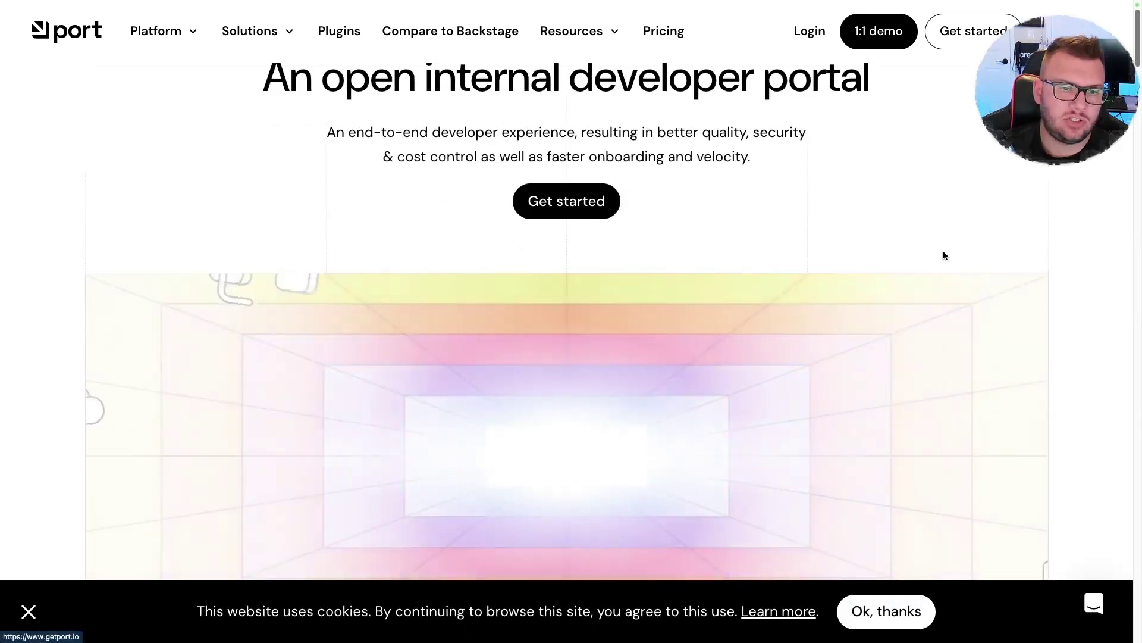
{"action": "scroll", "coordinate": [945, 255], "scroll_direction": "down", "scroll_amount": 3}
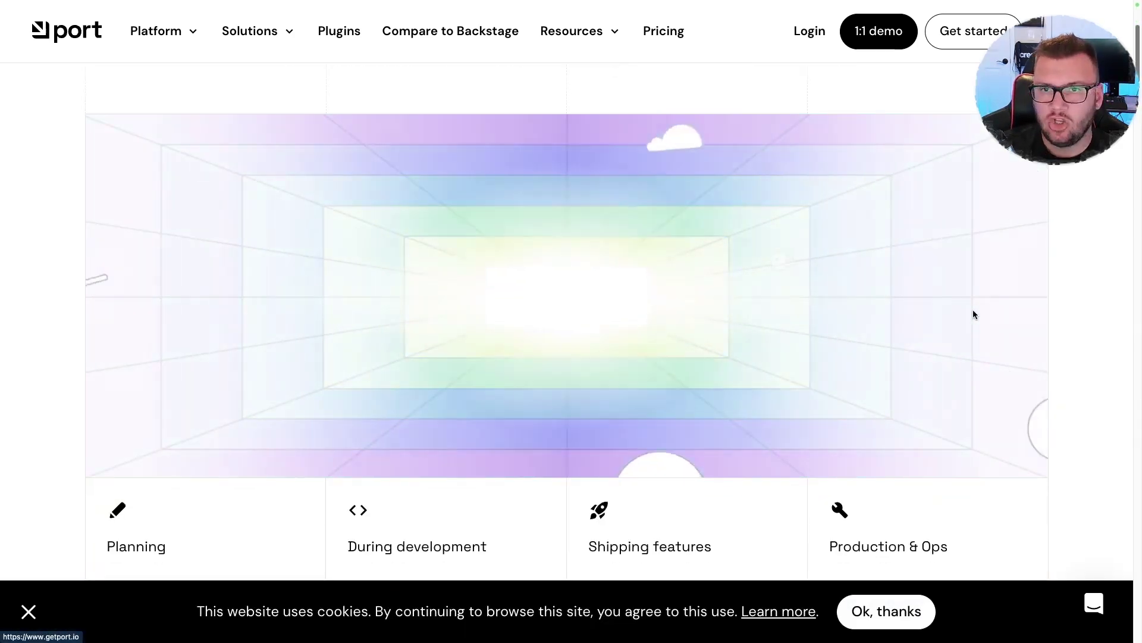
{"action": "scroll", "coordinate": [731, 295], "scroll_direction": "up", "scroll_amount": 4}
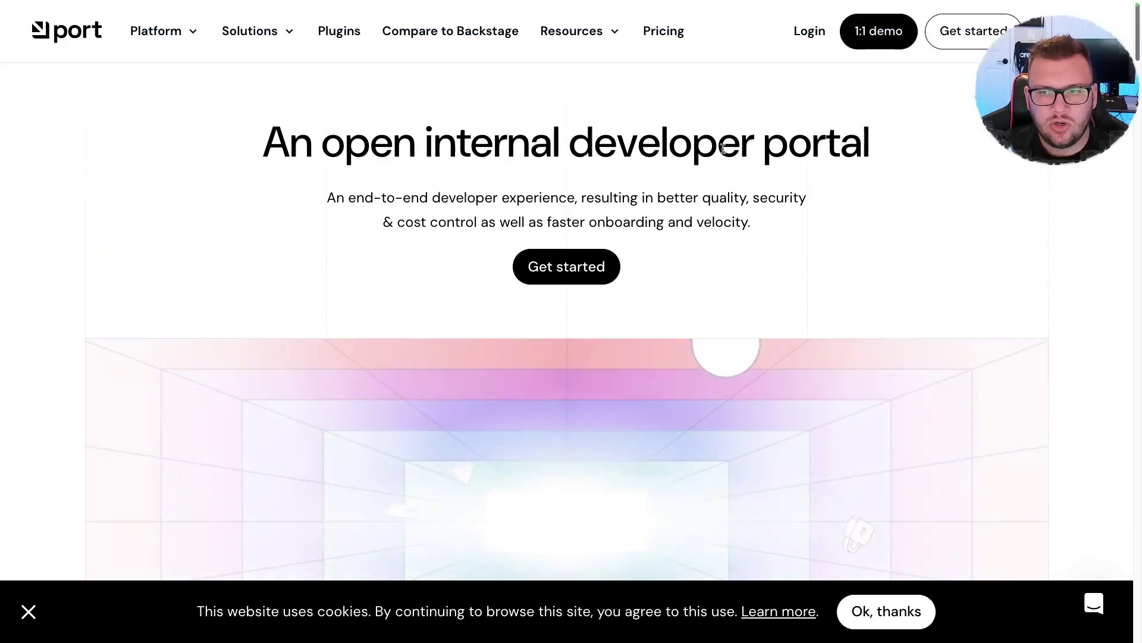
In the Port app, view the Clusters catalog and pan the data model graph until Pod is visible.
{"action": "left_click", "coordinate": [268, 45]}
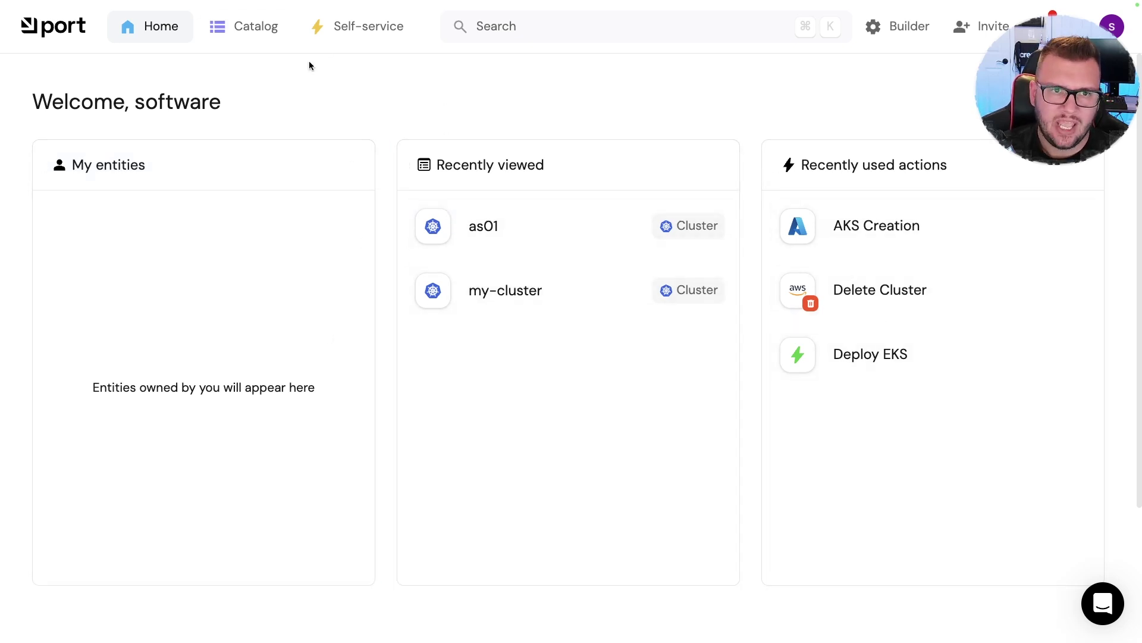
{"action": "left_click", "coordinate": [247, 26]}
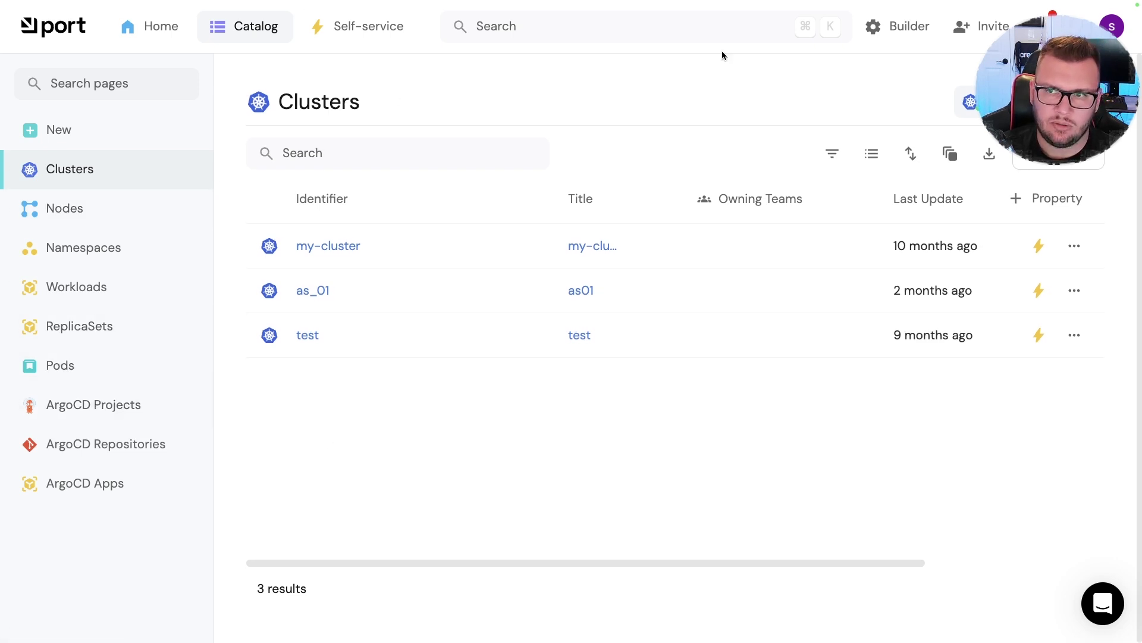
{"action": "left_click", "coordinate": [898, 26]}
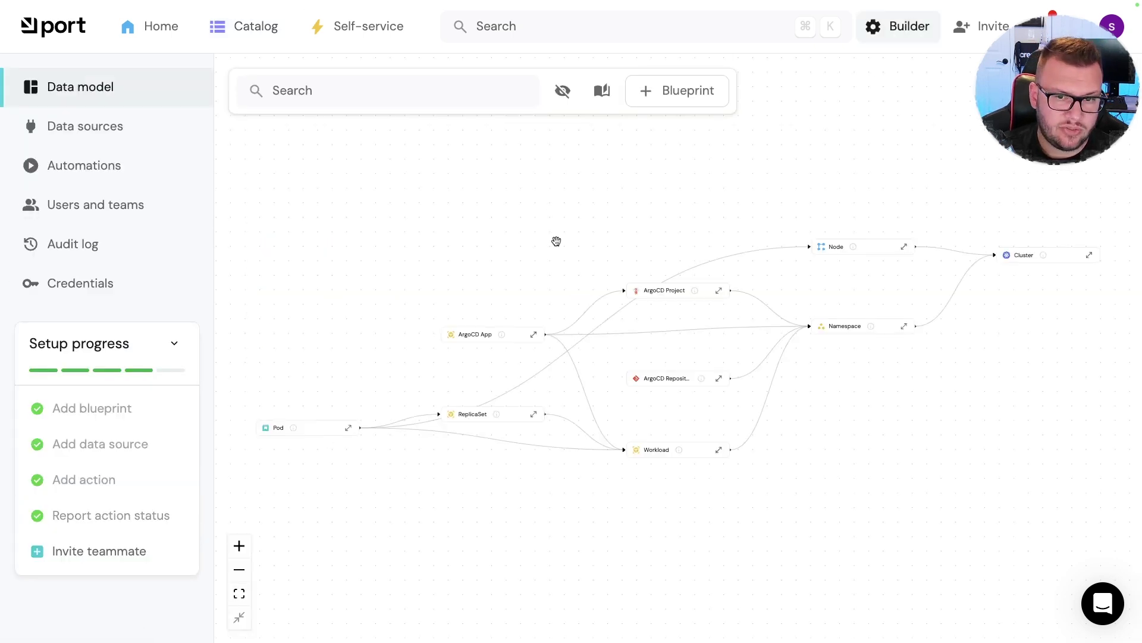
{"action": "scroll", "coordinate": [561, 395], "scroll_direction": "up", "scroll_amount": 3}
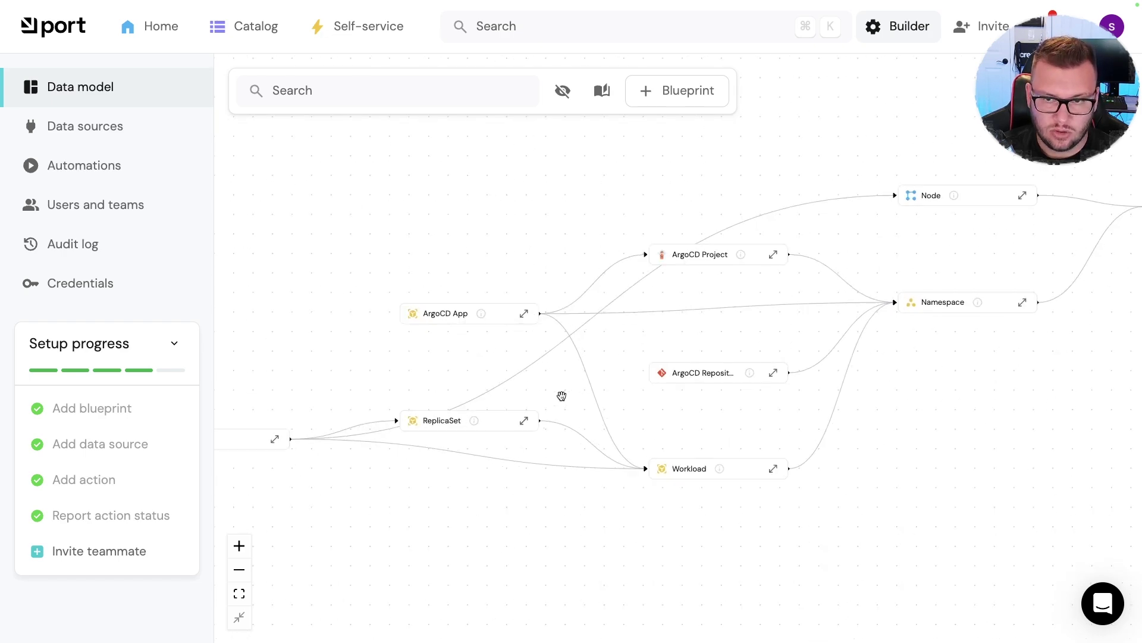
{"action": "scroll", "coordinate": [423, 317], "scroll_direction": "down", "scroll_amount": 1}
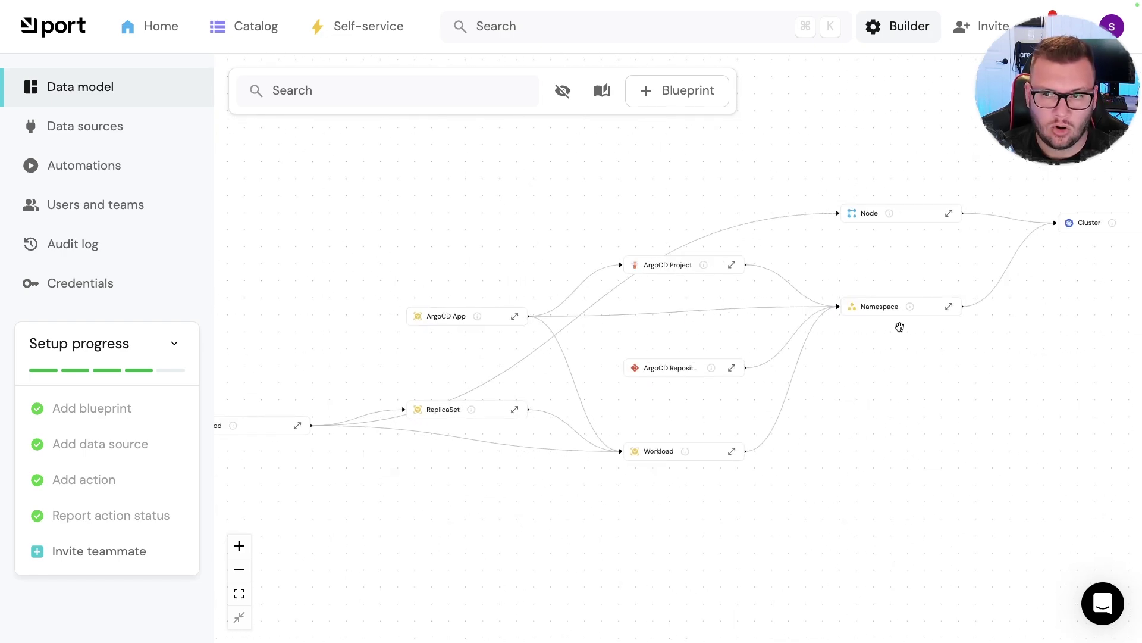
{"action": "left_click_drag", "start_coordinate": [900, 399], "coordinate": [963, 412]}
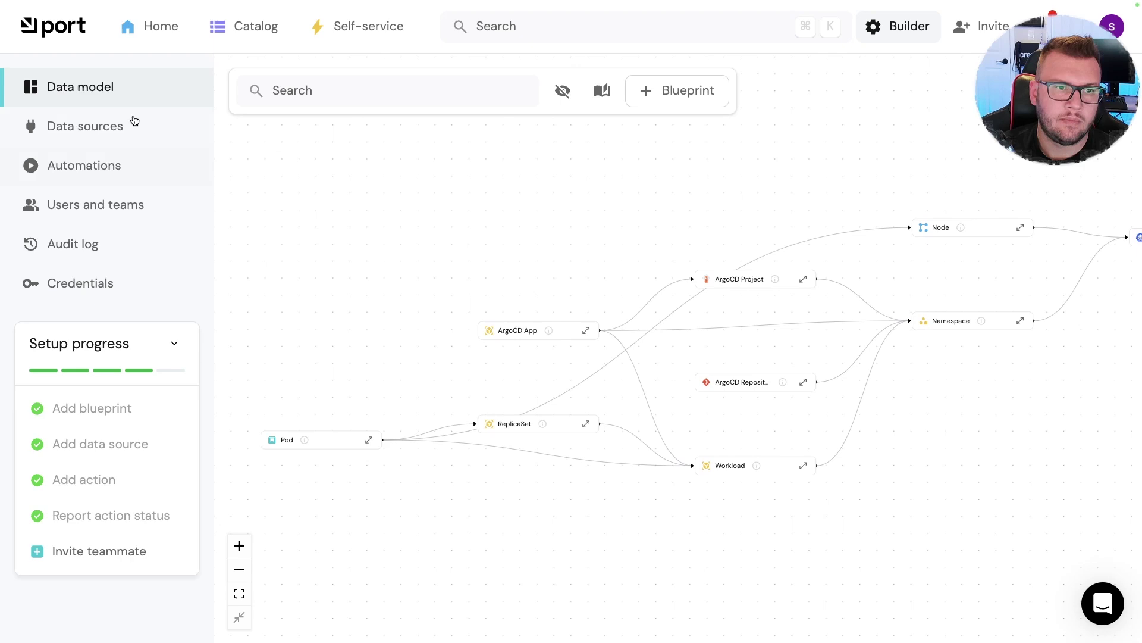
Look over the data sources and automations pages, then go to the Self-Service Hub.
{"action": "left_click", "coordinate": [113, 125]}
{"action": "scroll", "coordinate": [592, 341], "scroll_direction": "down", "scroll_amount": 2}
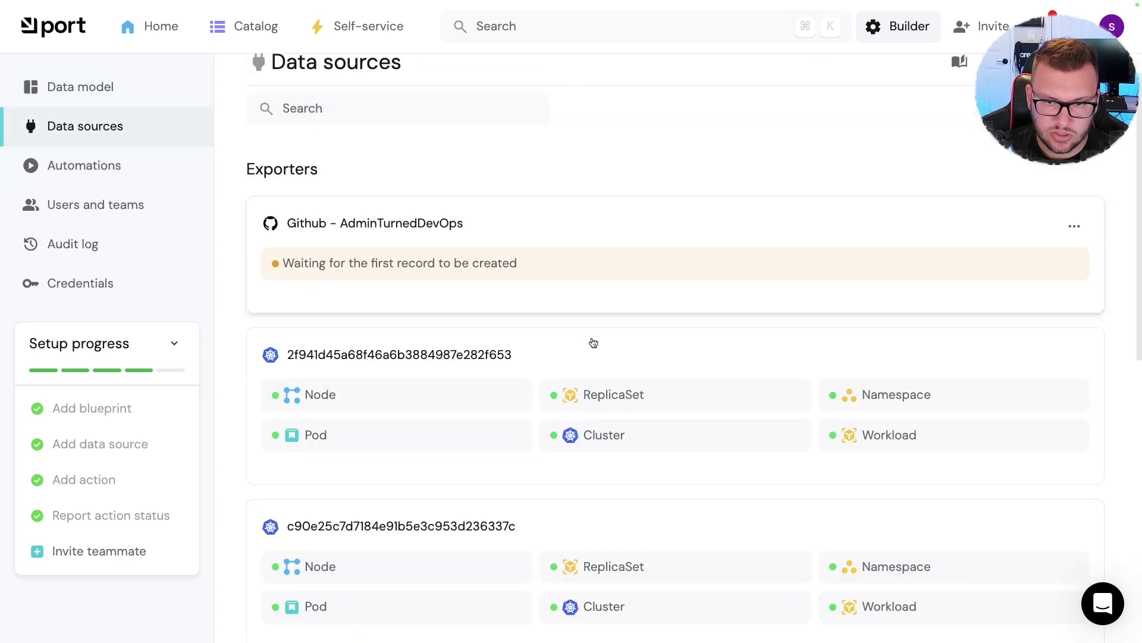
{"action": "scroll", "coordinate": [360, 365], "scroll_direction": "down", "scroll_amount": 3}
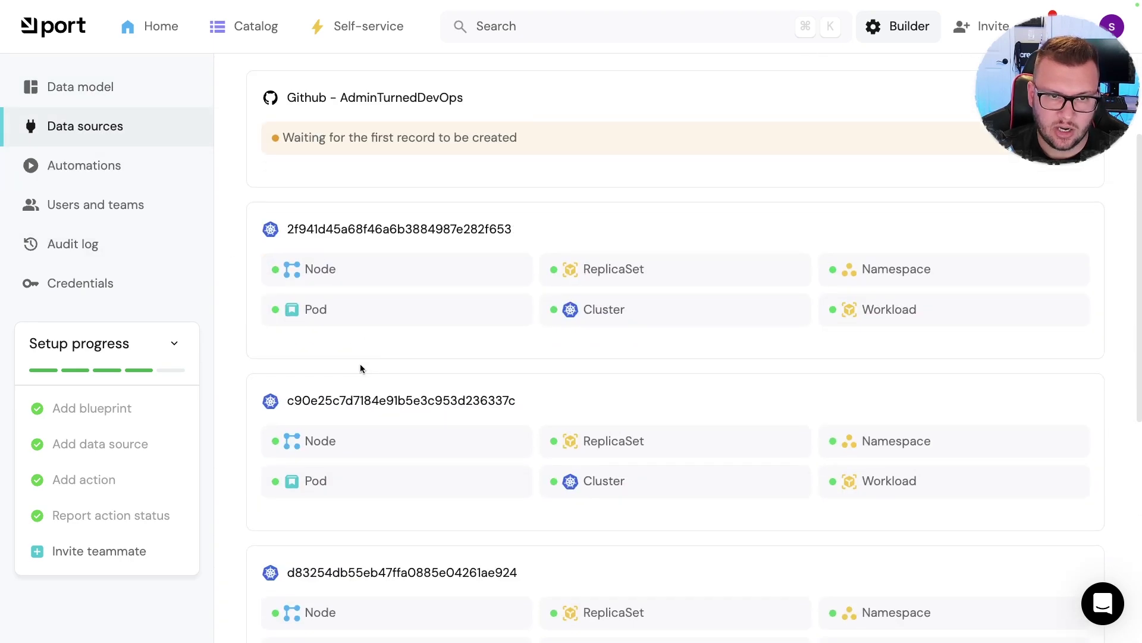
{"action": "left_click", "coordinate": [94, 165]}
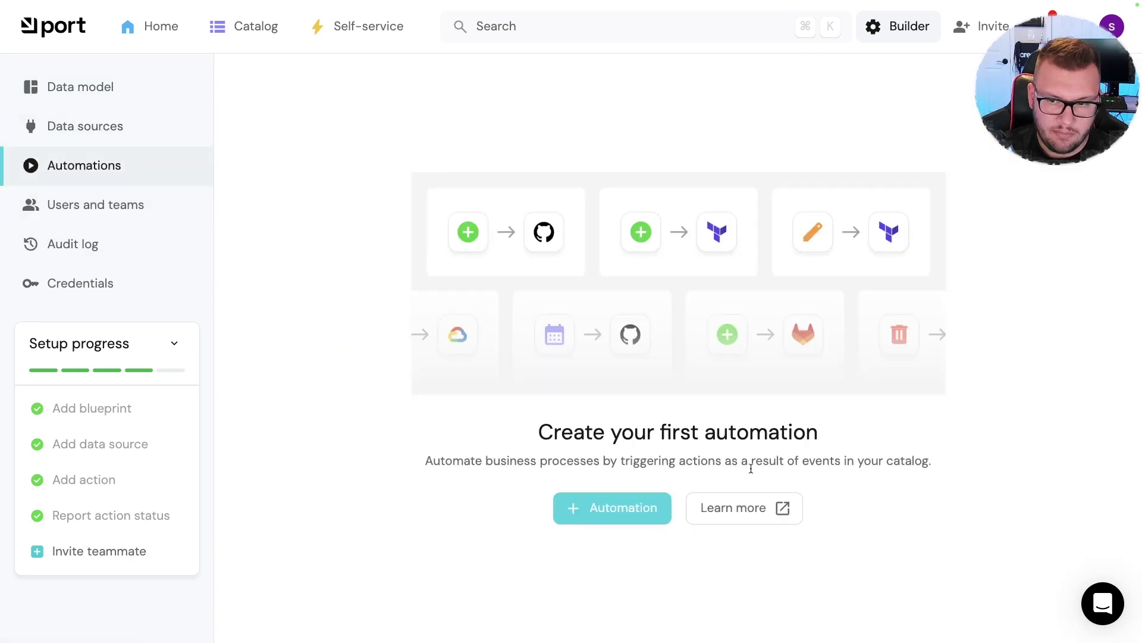
{"action": "left_click", "coordinate": [369, 26]}
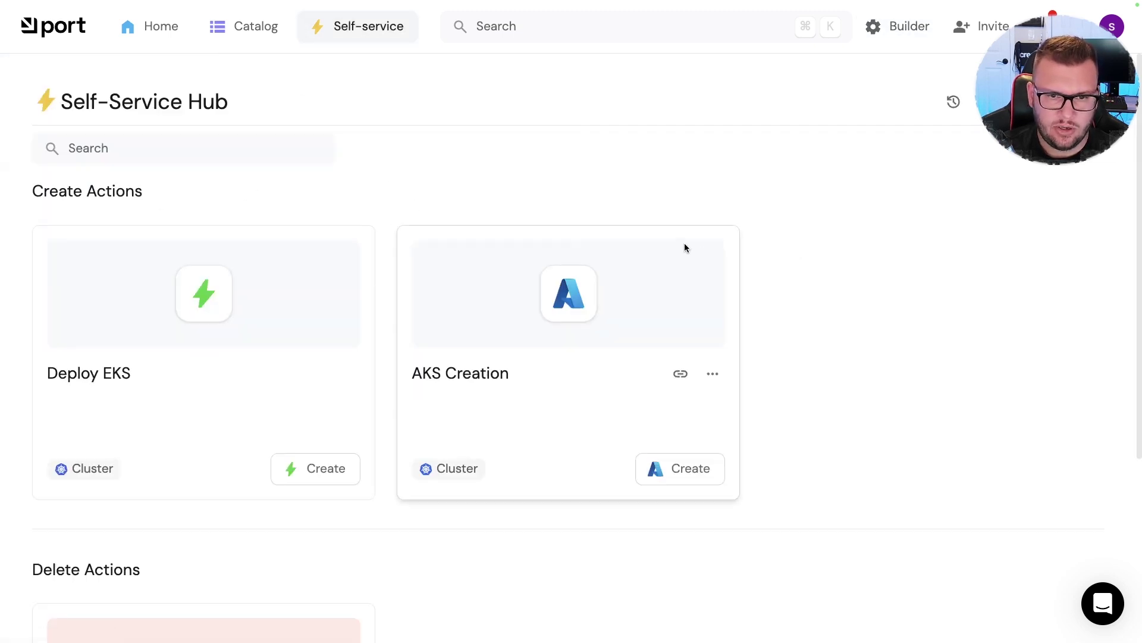
Start a new self-service action titled 'test' with operation Create and blueprint Workload.
{"action": "left_click", "coordinate": [1017, 101]}
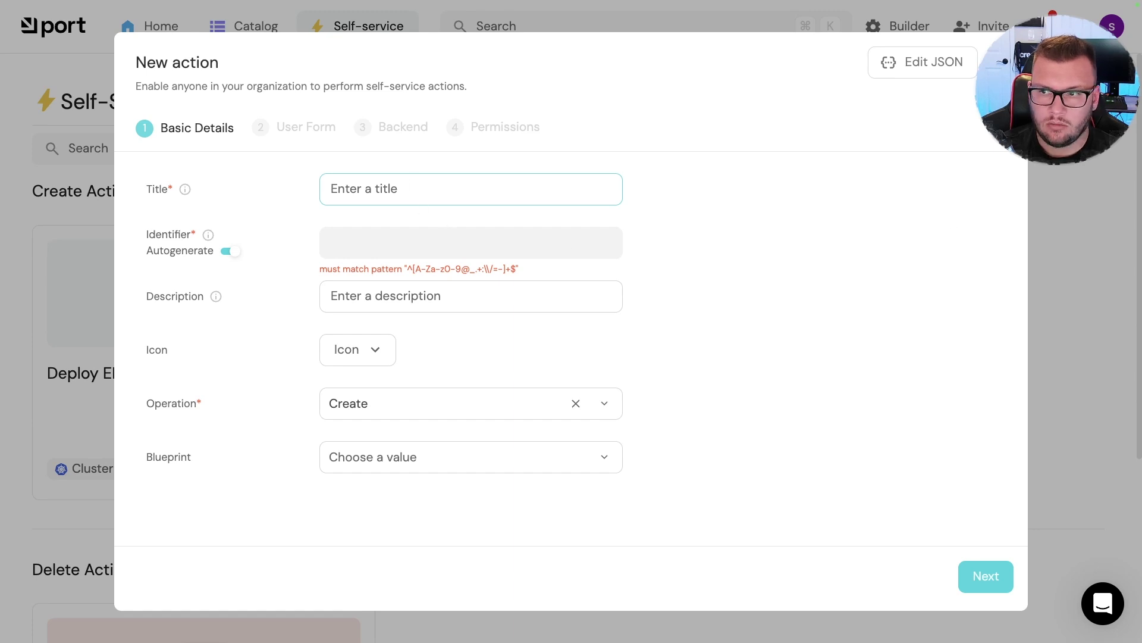
{"action": "type", "text": "te"}
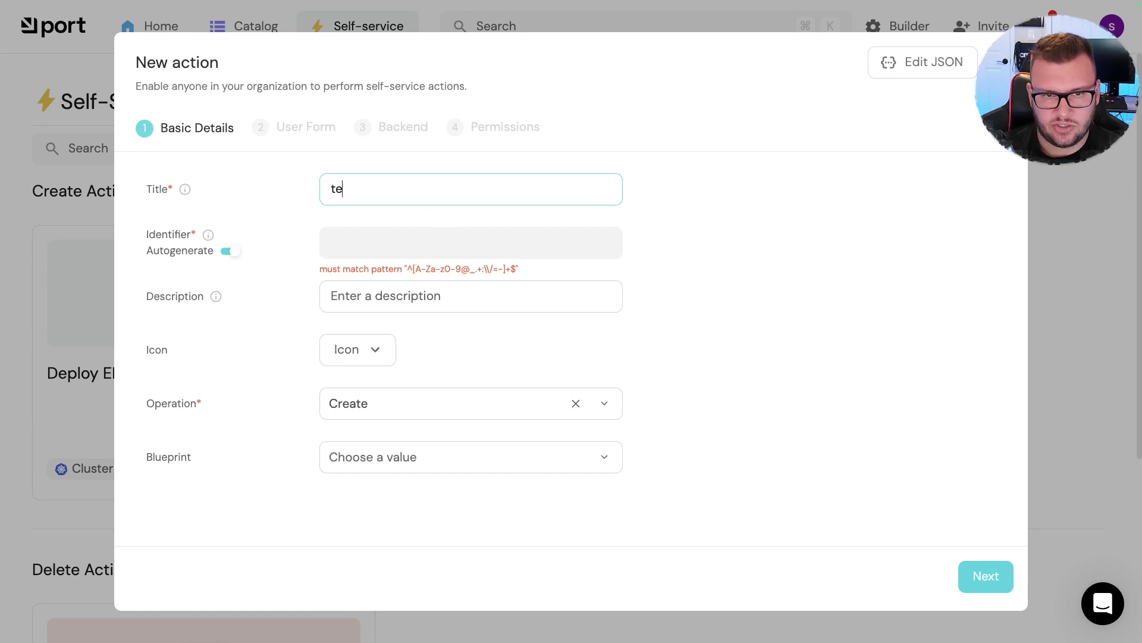
{"action": "type", "text": "st"}
{"action": "left_click", "coordinate": [454, 400]}
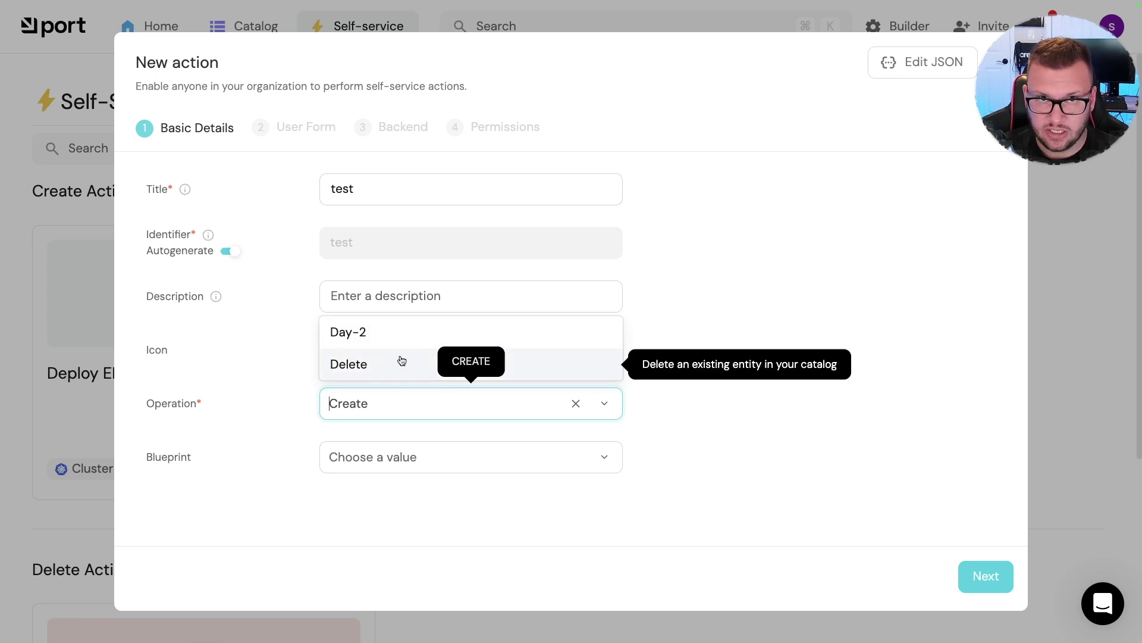
{"action": "left_click", "coordinate": [492, 321]}
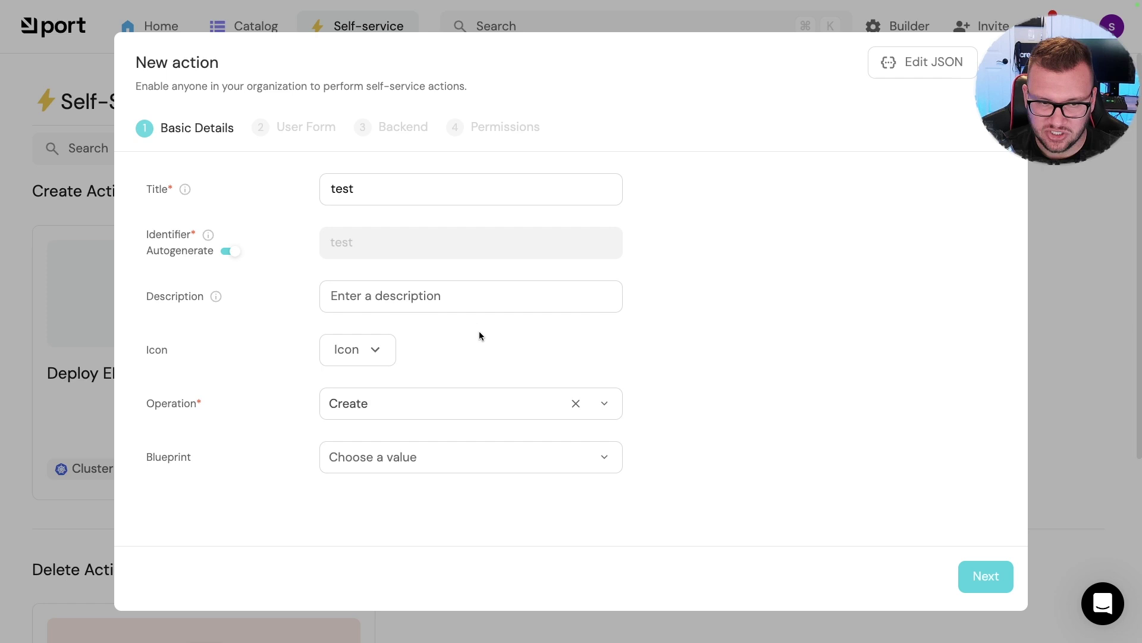
{"action": "left_click", "coordinate": [506, 451]}
{"action": "scroll", "coordinate": [471, 288], "scroll_direction": "down", "scroll_amount": 1}
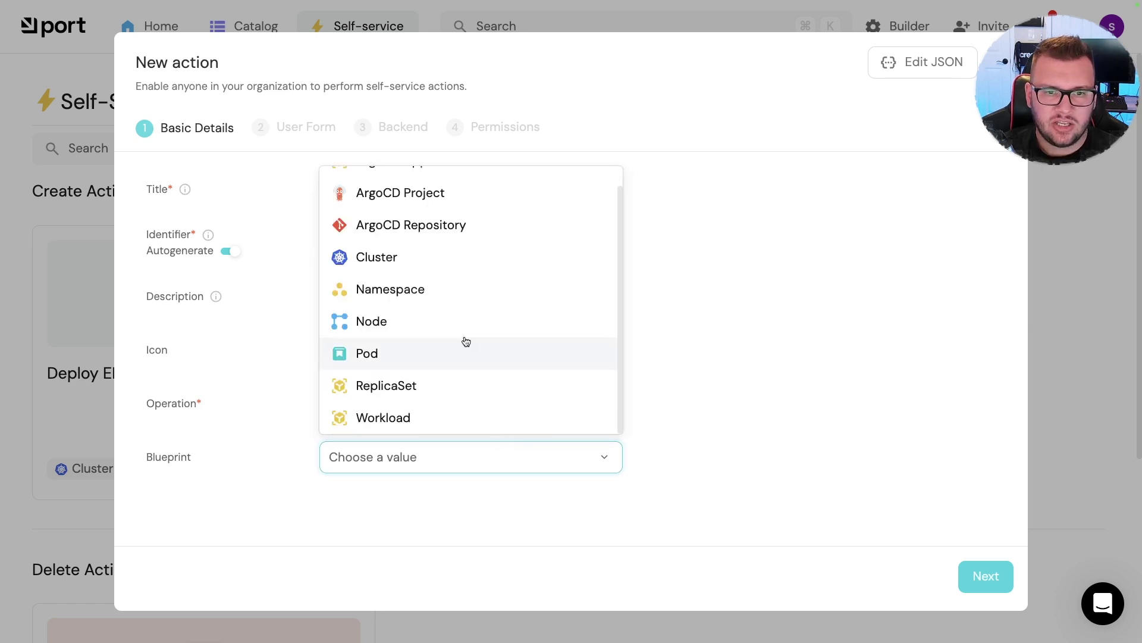
{"action": "scroll", "coordinate": [474, 293], "scroll_direction": "up", "scroll_amount": 1}
{"action": "scroll", "coordinate": [474, 273], "scroll_direction": "down", "scroll_amount": 1}
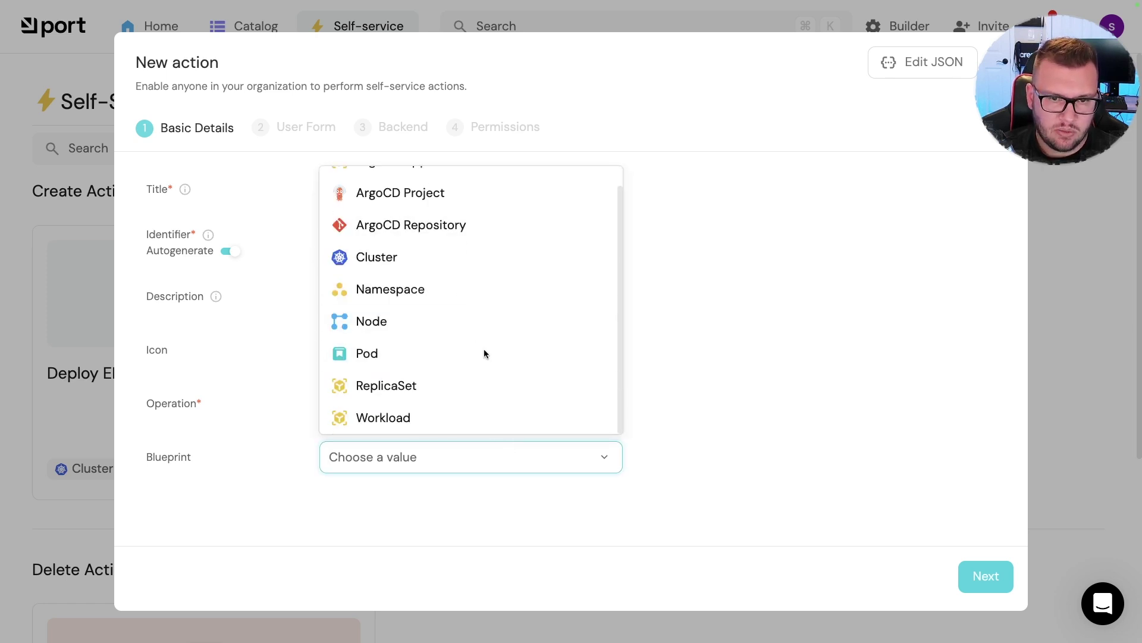
{"action": "left_click", "coordinate": [424, 411]}
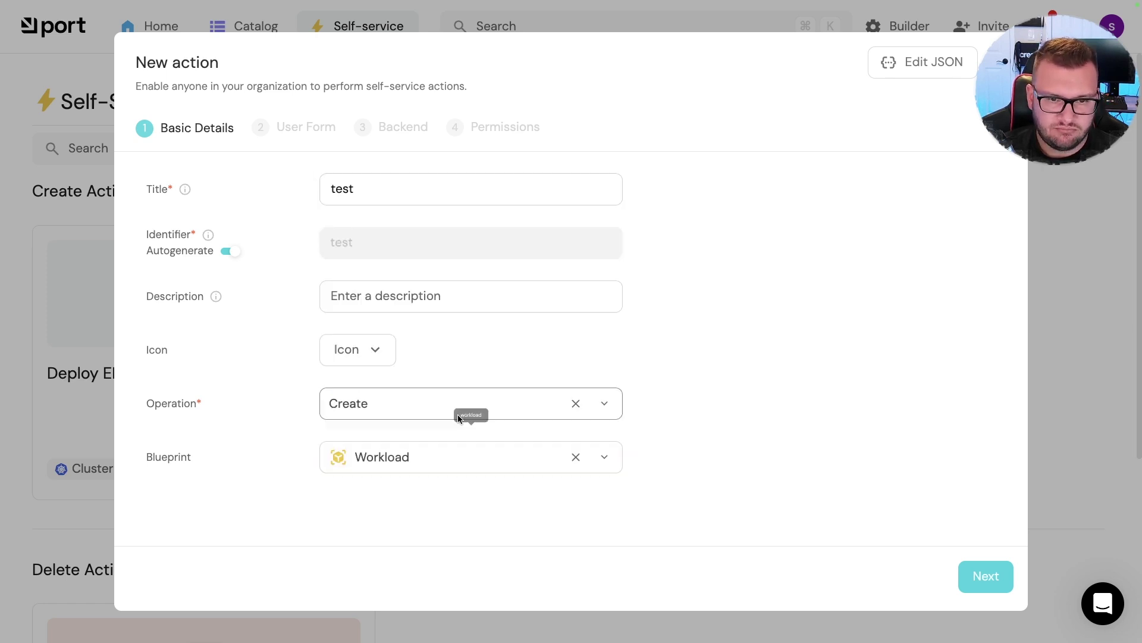
Advance to the Backend step, review the invocation types, then close the wizard unfinished.
{"action": "left_click", "coordinate": [982, 590]}
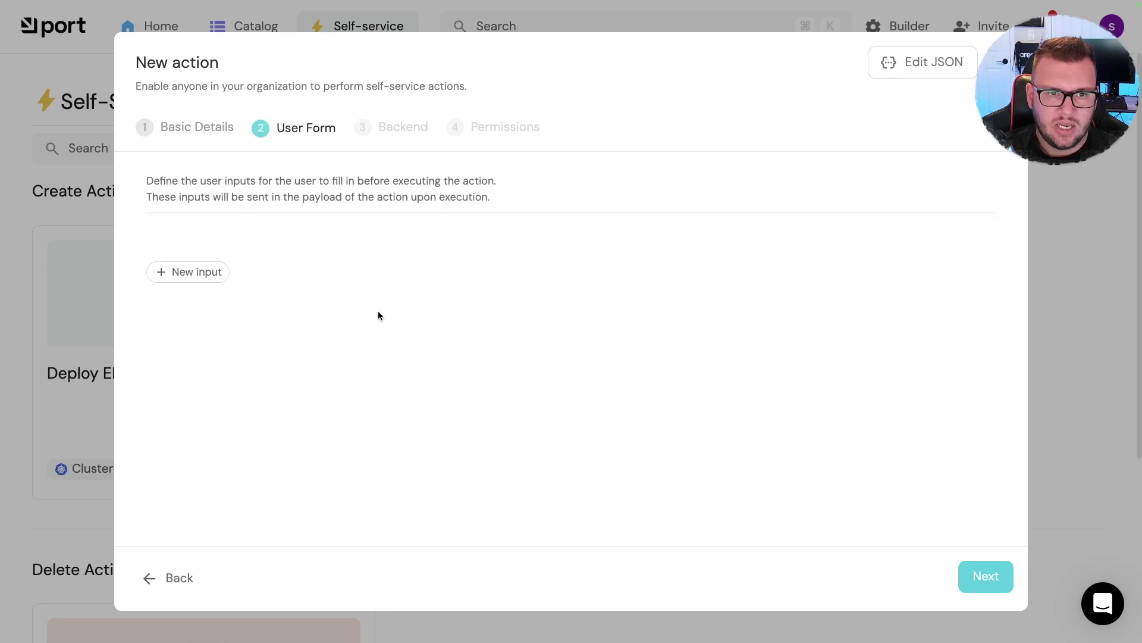
{"action": "left_click", "coordinate": [986, 576]}
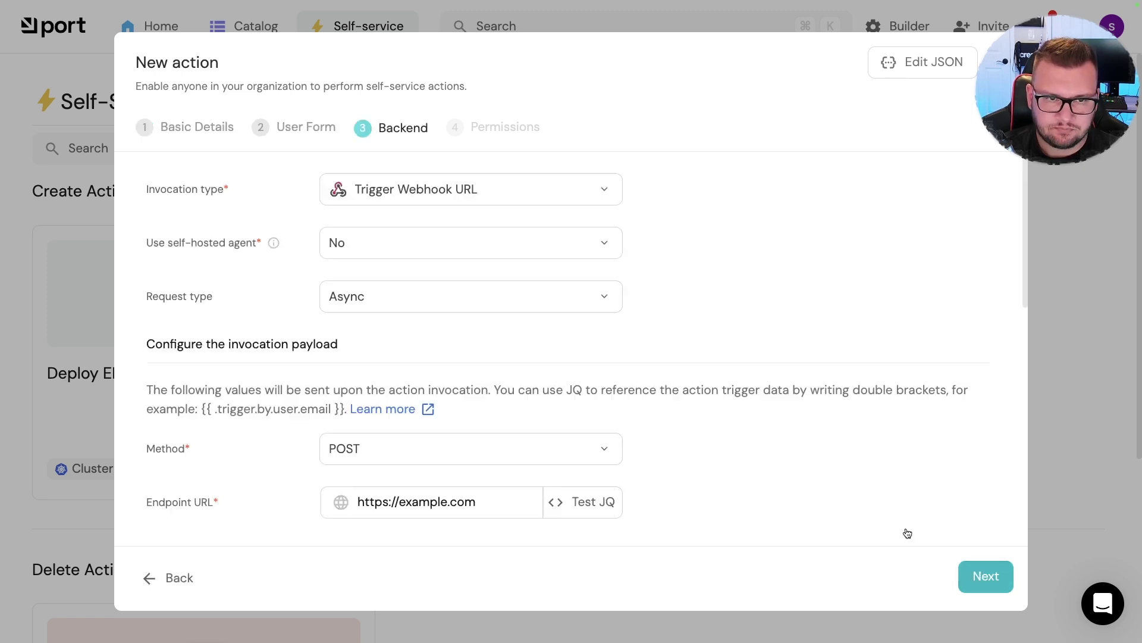
{"action": "scroll", "coordinate": [537, 406], "scroll_direction": "down", "scroll_amount": 10}
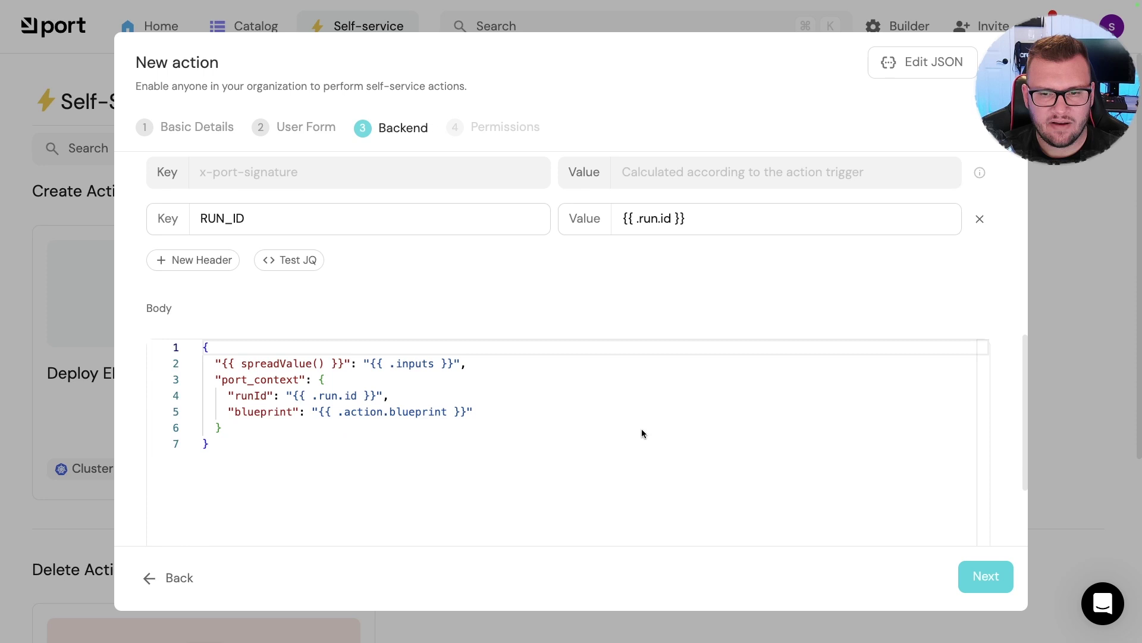
{"action": "scroll", "coordinate": [642, 429], "scroll_direction": "up", "scroll_amount": 10}
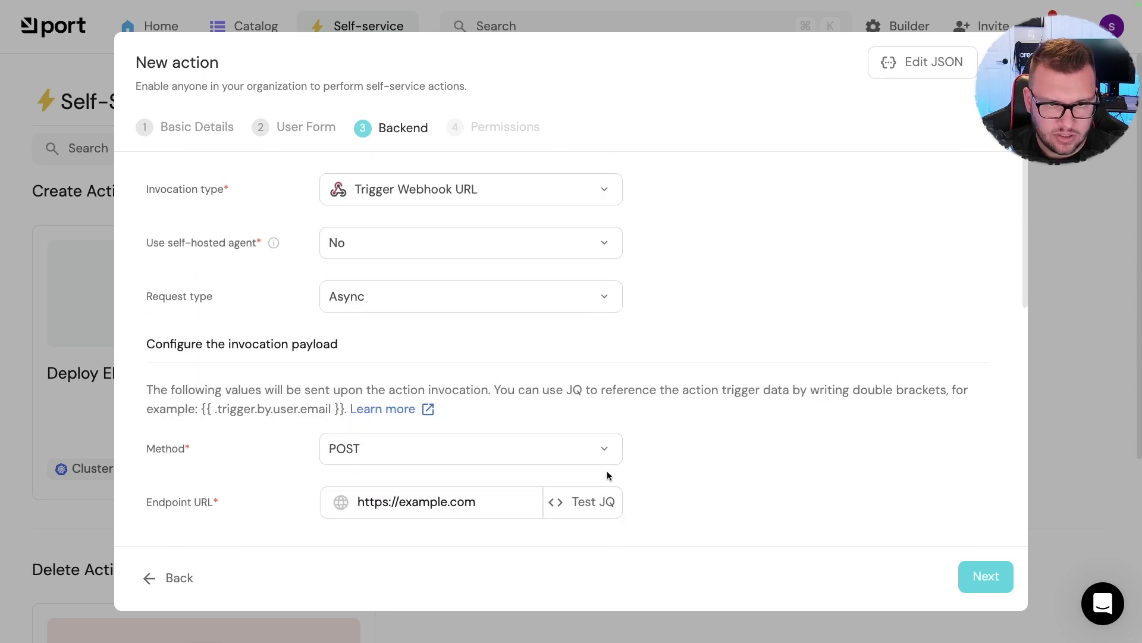
{"action": "left_click", "coordinate": [582, 184]}
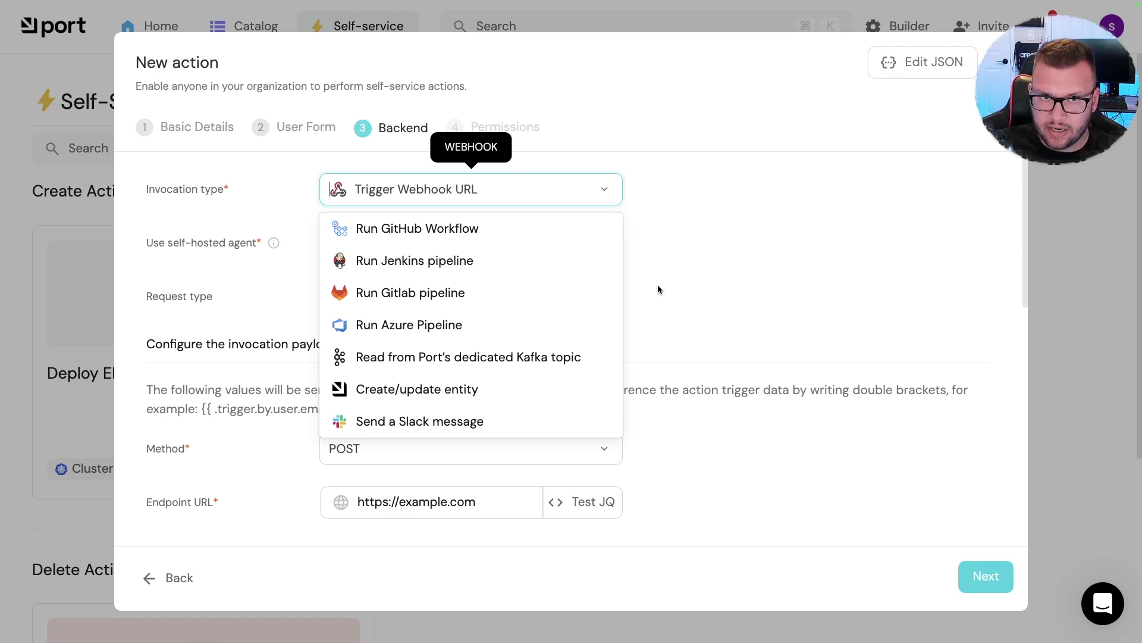
{"action": "left_click", "coordinate": [1064, 245]}
Discard the draft and open AKS Creation's backend settings running .github/workflows/terraformaks.yml.
{"action": "left_click", "coordinate": [691, 374]}
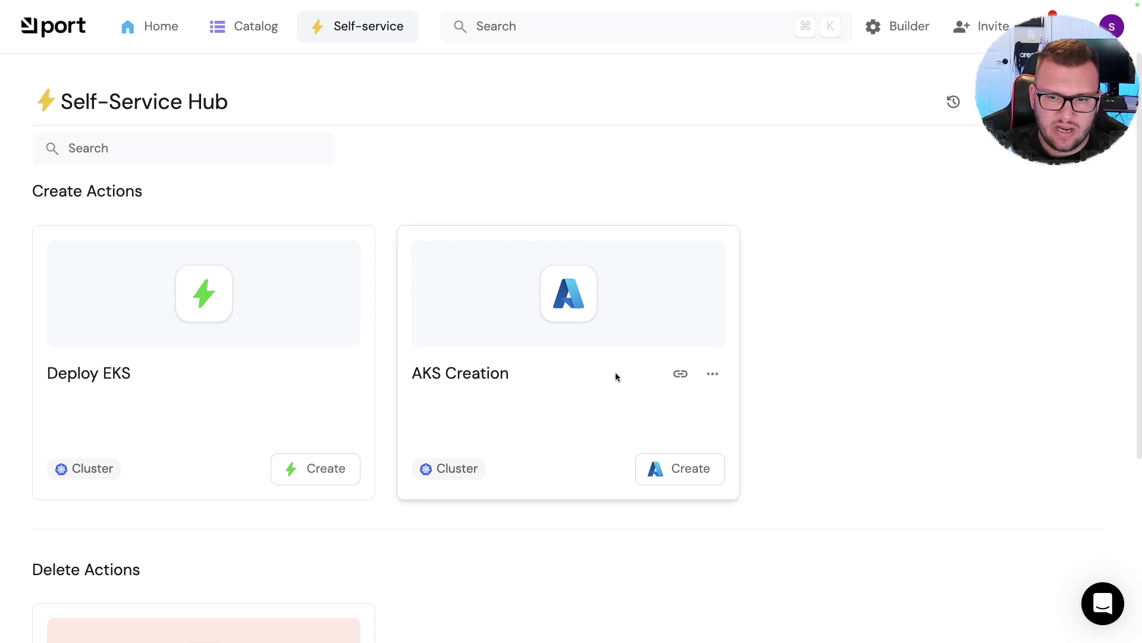
{"action": "left_click", "coordinate": [712, 374]}
{"action": "left_click", "coordinate": [684, 409]}
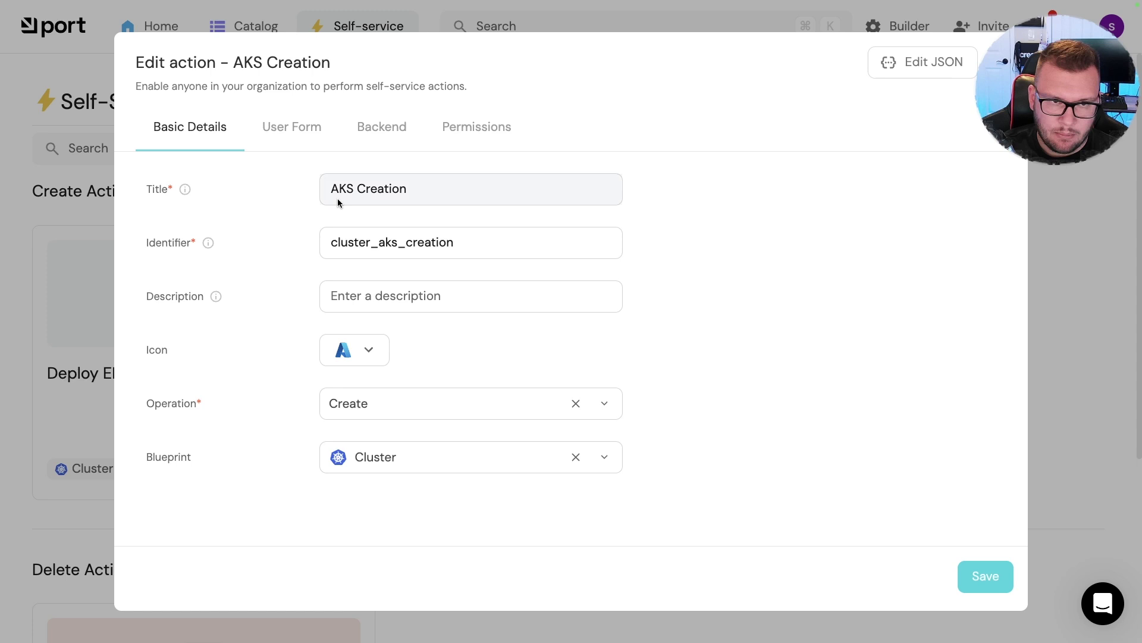
{"action": "left_click", "coordinate": [296, 135]}
{"action": "left_click", "coordinate": [359, 139]}
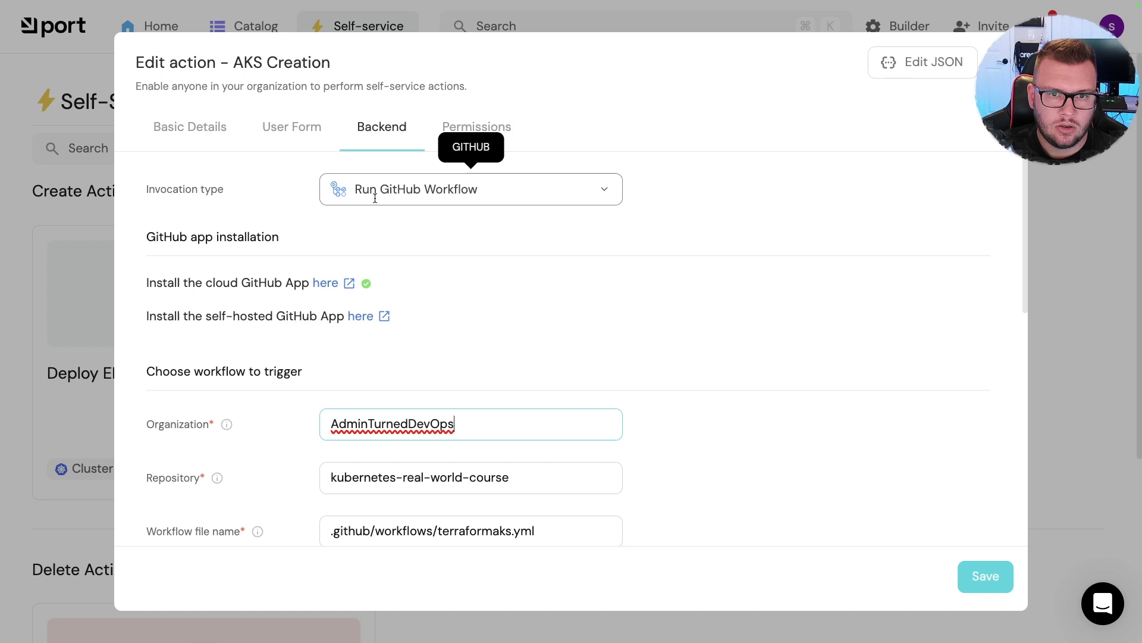
{"action": "scroll", "coordinate": [838, 342], "scroll_direction": "down", "scroll_amount": 3}
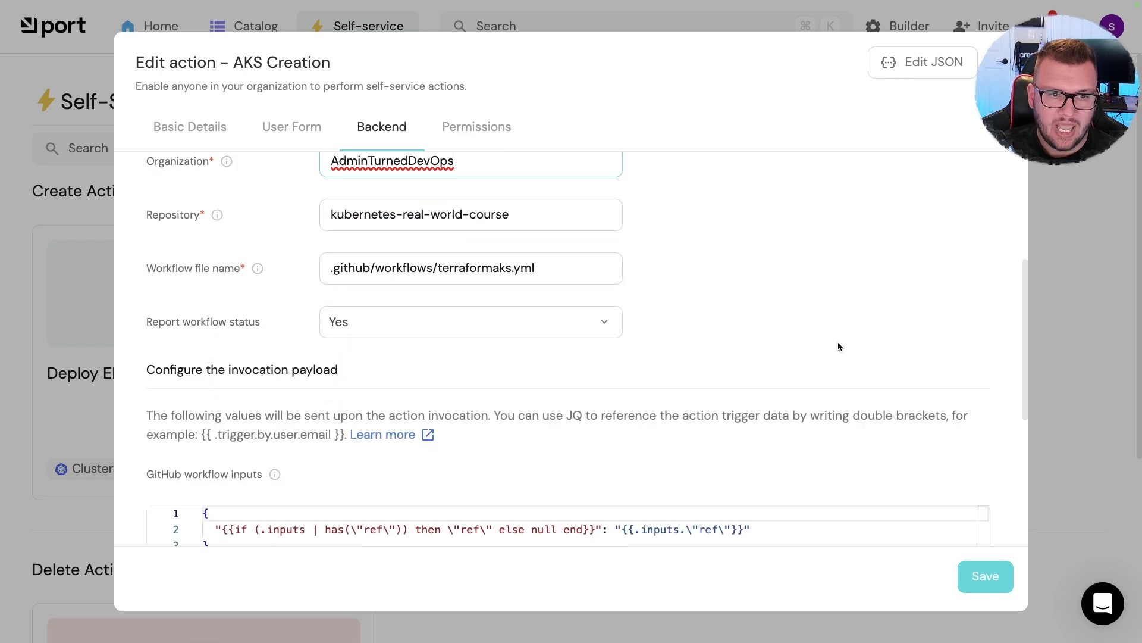
{"action": "scroll", "coordinate": [837, 342], "scroll_direction": "up", "scroll_amount": 1}
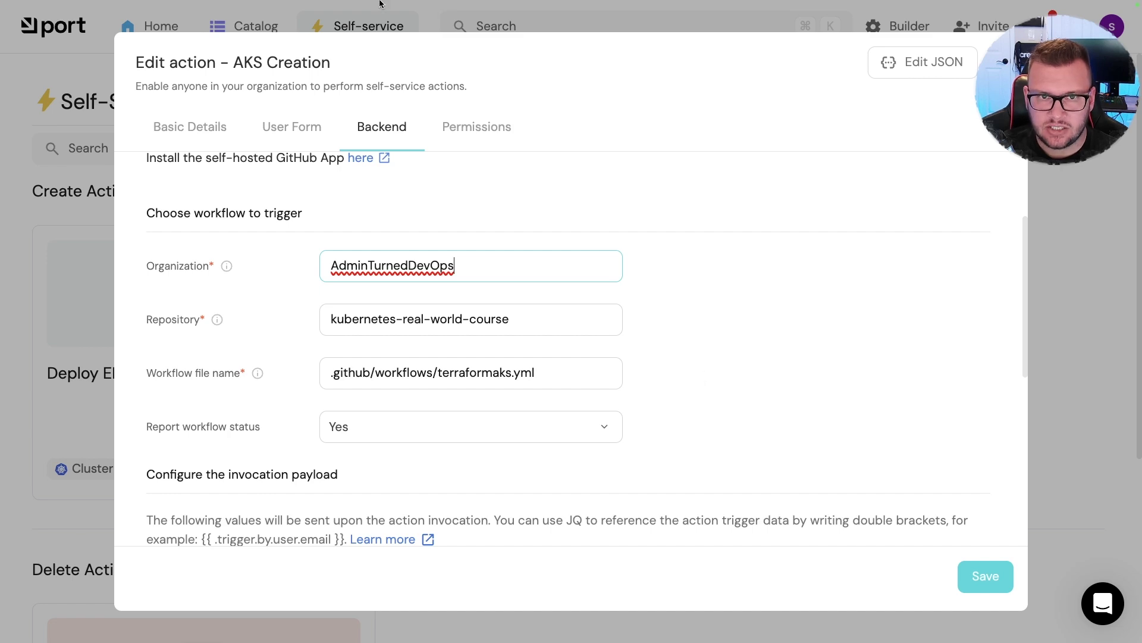
{"action": "left_click", "coordinate": [429, 39]}
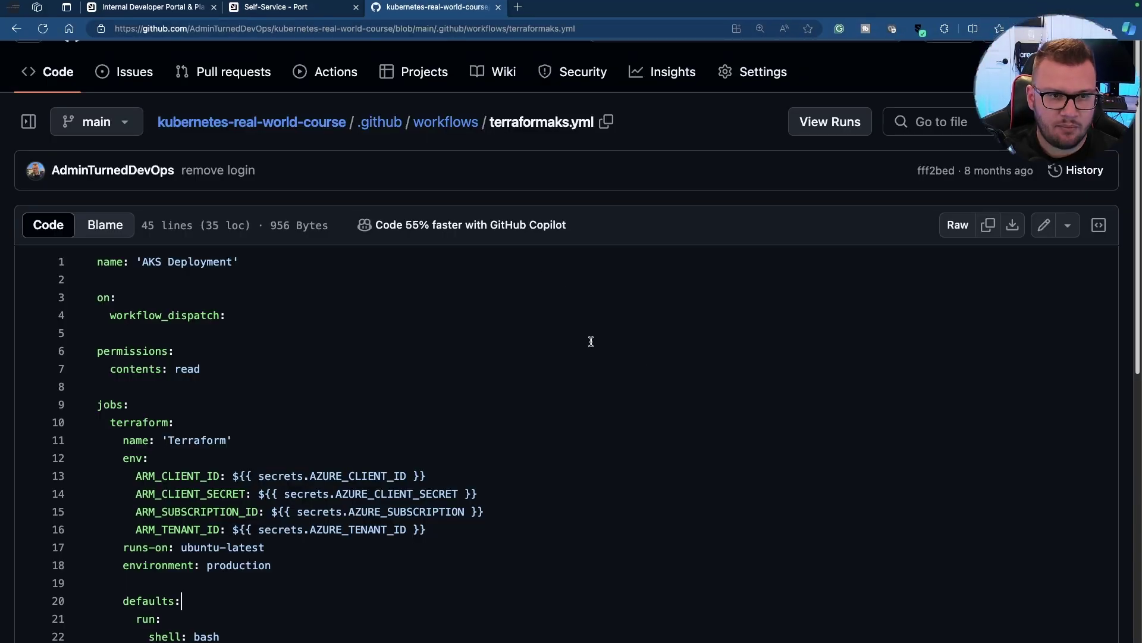
{"action": "scroll", "coordinate": [199, 369], "scroll_direction": "down", "scroll_amount": 8}
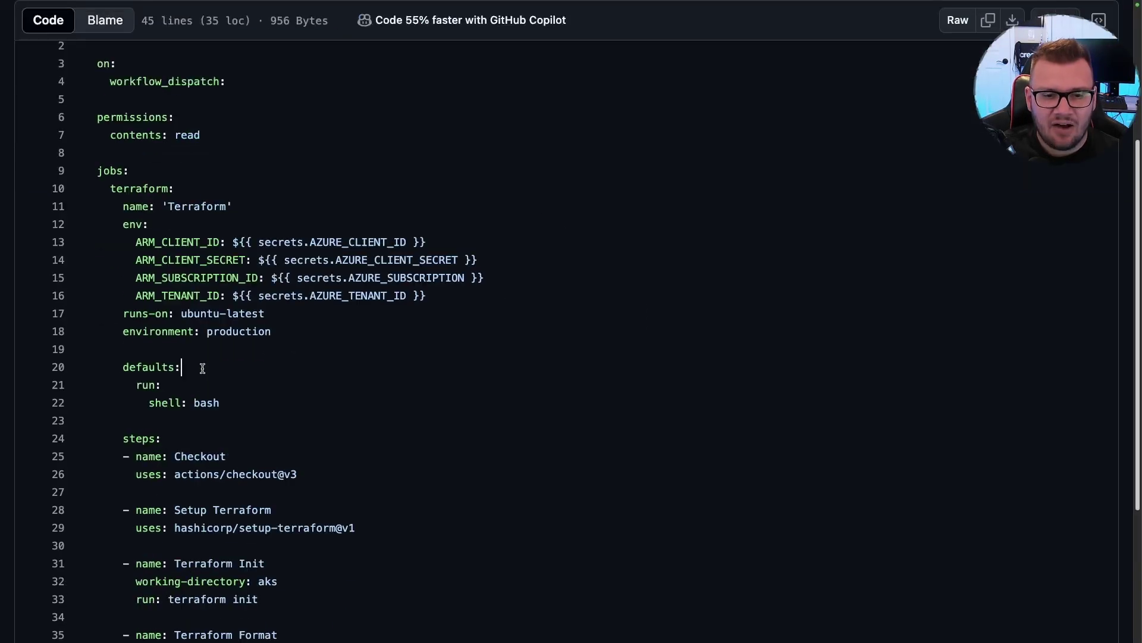
{"action": "scroll", "coordinate": [203, 367], "scroll_direction": "up", "scroll_amount": 8}
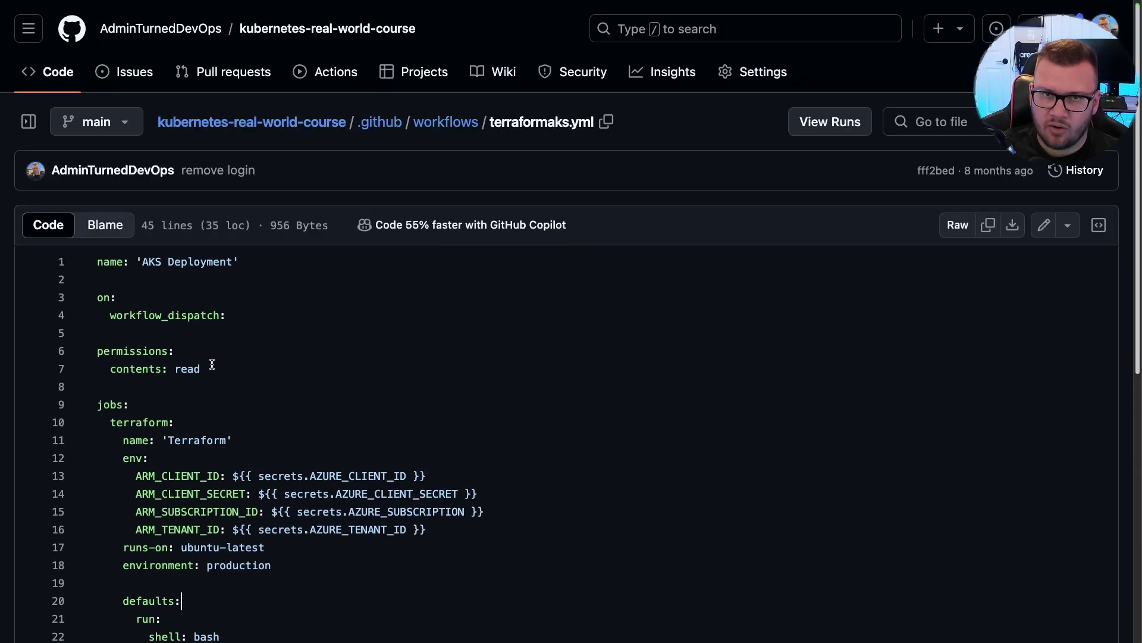
{"action": "scroll", "coordinate": [528, 415], "scroll_direction": "down", "scroll_amount": 4}
{"action": "scroll", "coordinate": [512, 405], "scroll_direction": "up", "scroll_amount": 4}
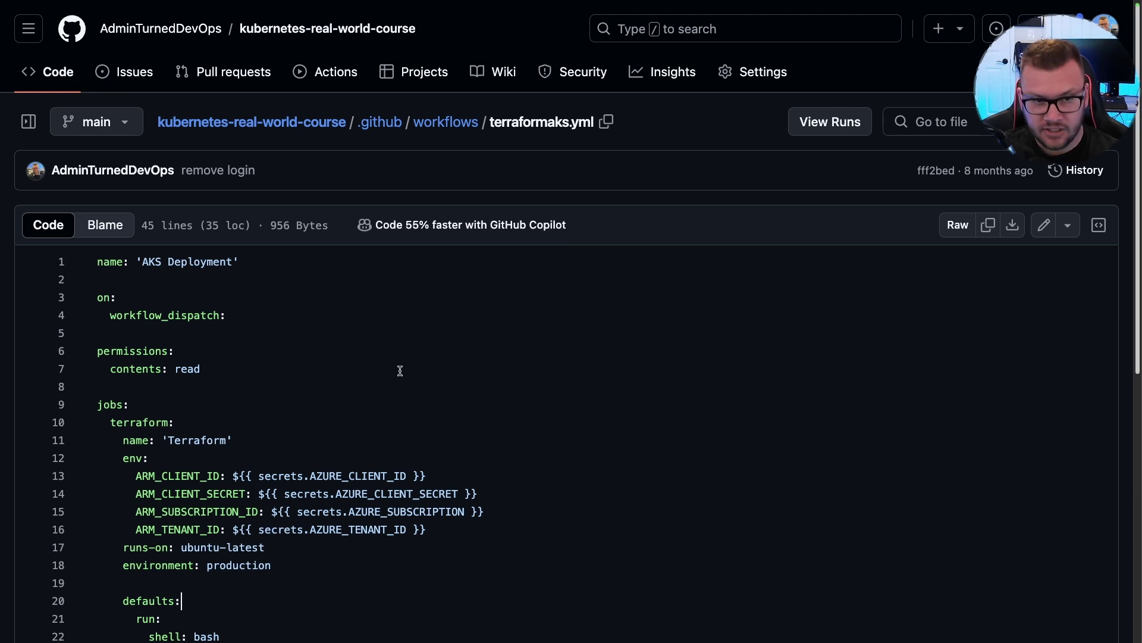
{"action": "mouse_move", "coordinate": [433, 4]}
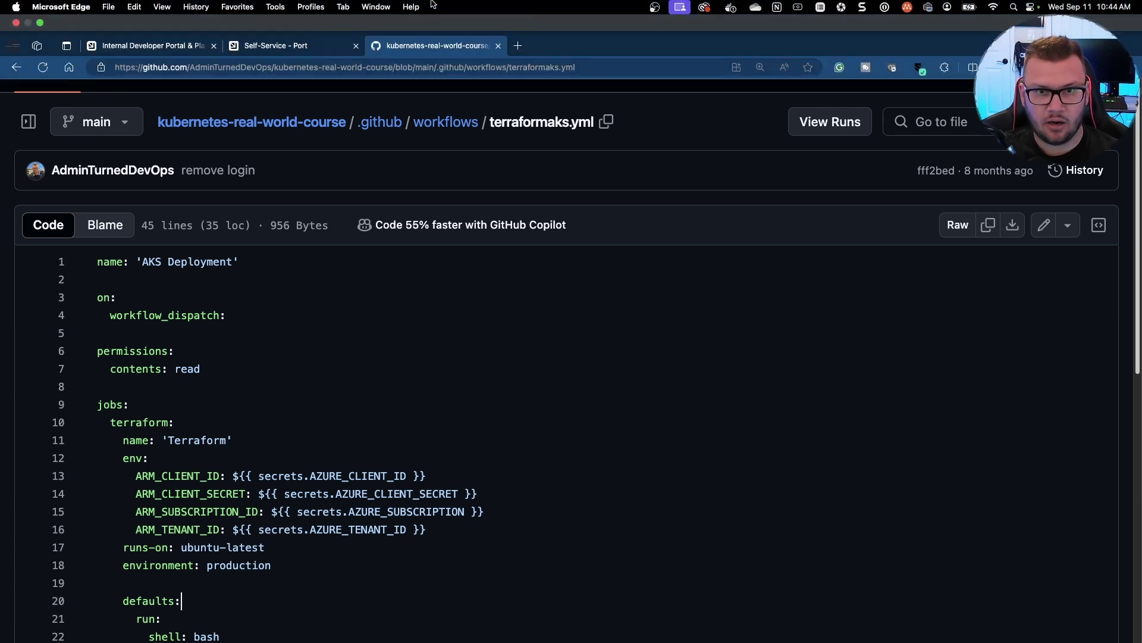
{"action": "left_click", "coordinate": [283, 53]}
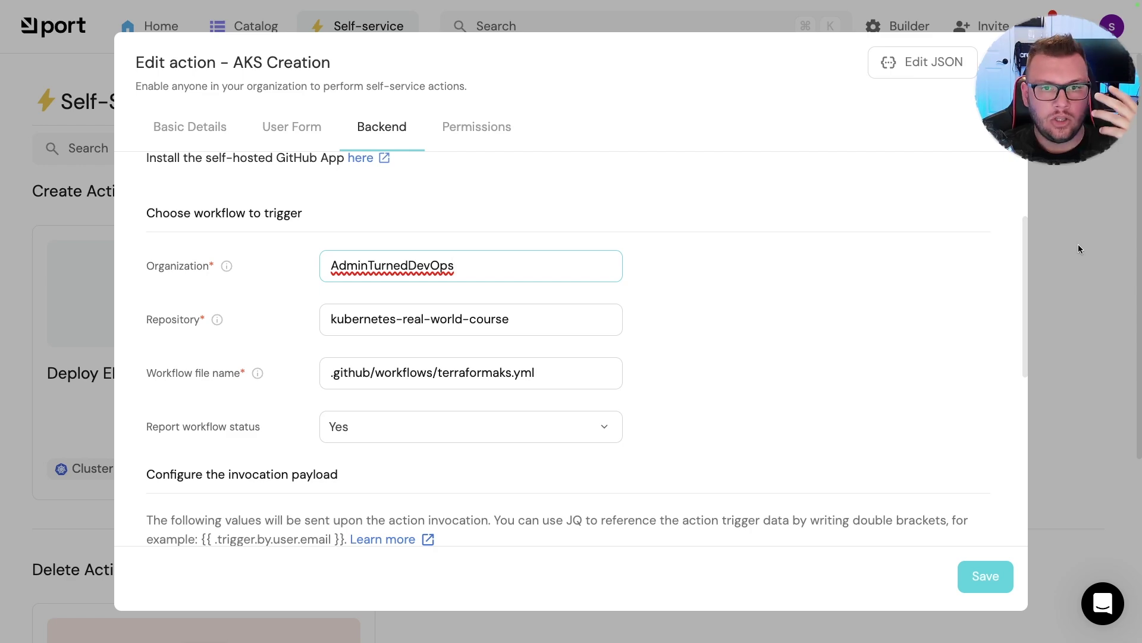
Discard the AKS Creation edits, glance at the GitHub workflow file, and discard the new action draft.
{"action": "left_click", "coordinate": [1077, 227]}
{"action": "left_click", "coordinate": [673, 374]}
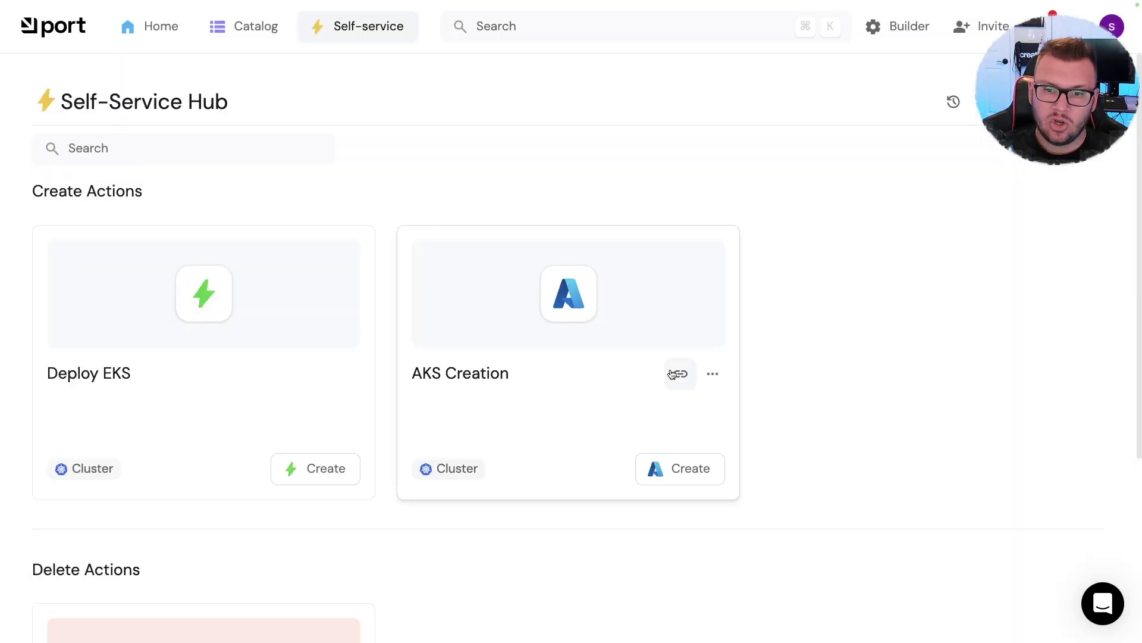
{"action": "left_click", "coordinate": [438, 15]}
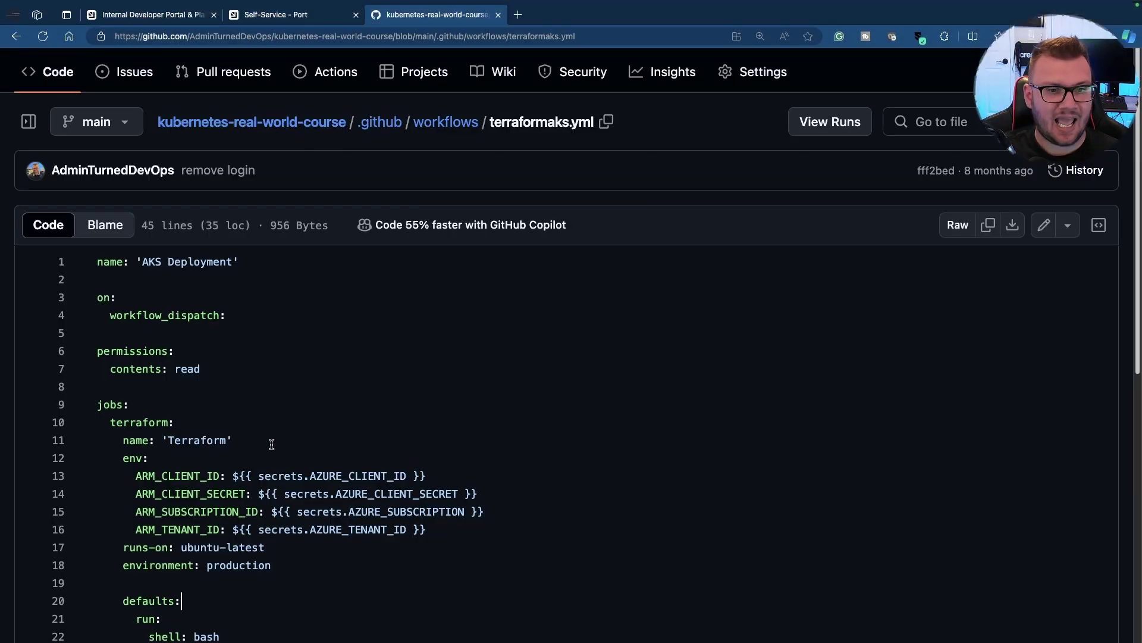
{"action": "left_click", "coordinate": [286, 40]}
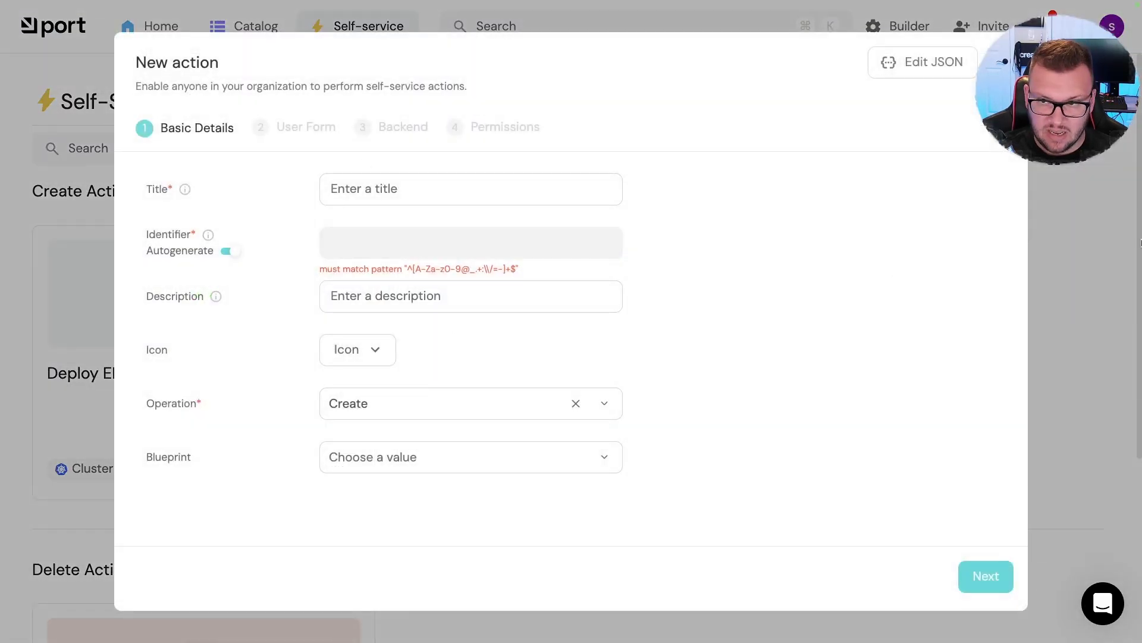
{"action": "left_click", "coordinate": [1062, 238]}
{"action": "left_click", "coordinate": [646, 373]}
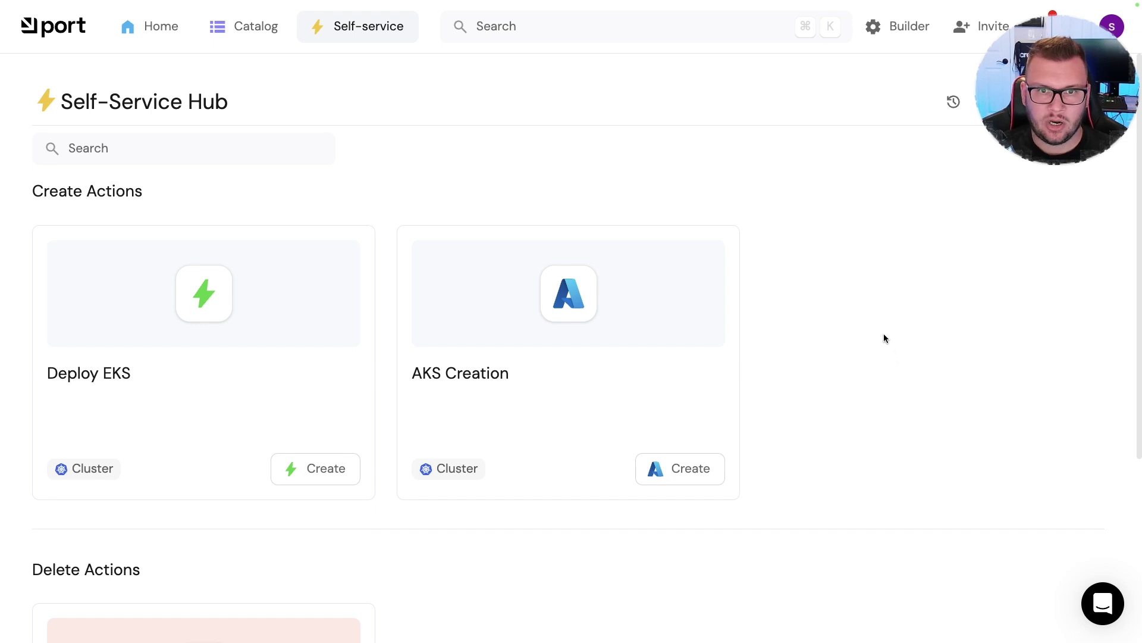
Open the AKS Creation run form and close it without executing.
{"action": "scroll", "coordinate": [857, 362], "scroll_direction": "down", "scroll_amount": 1}
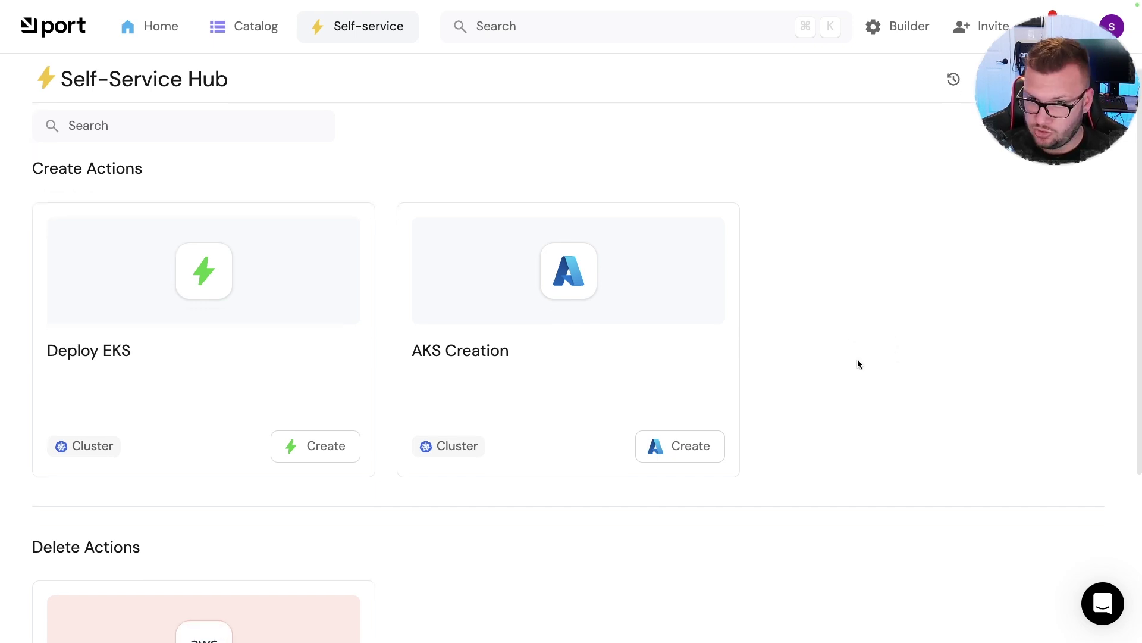
{"action": "scroll", "coordinate": [885, 383], "scroll_direction": "up", "scroll_amount": 1}
{"action": "scroll", "coordinate": [872, 378], "scroll_direction": "down", "scroll_amount": 2}
{"action": "scroll", "coordinate": [872, 378], "scroll_direction": "up", "scroll_amount": 2}
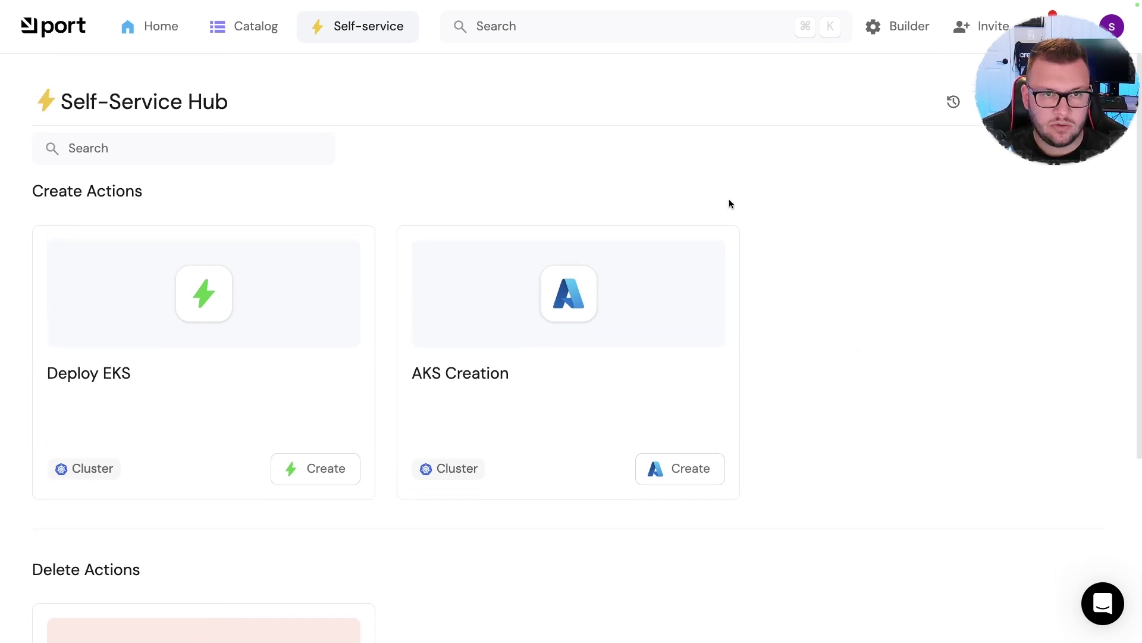
{"action": "scroll", "coordinate": [889, 265], "scroll_direction": "down", "scroll_amount": 4}
{"action": "left_click", "coordinate": [672, 379]}
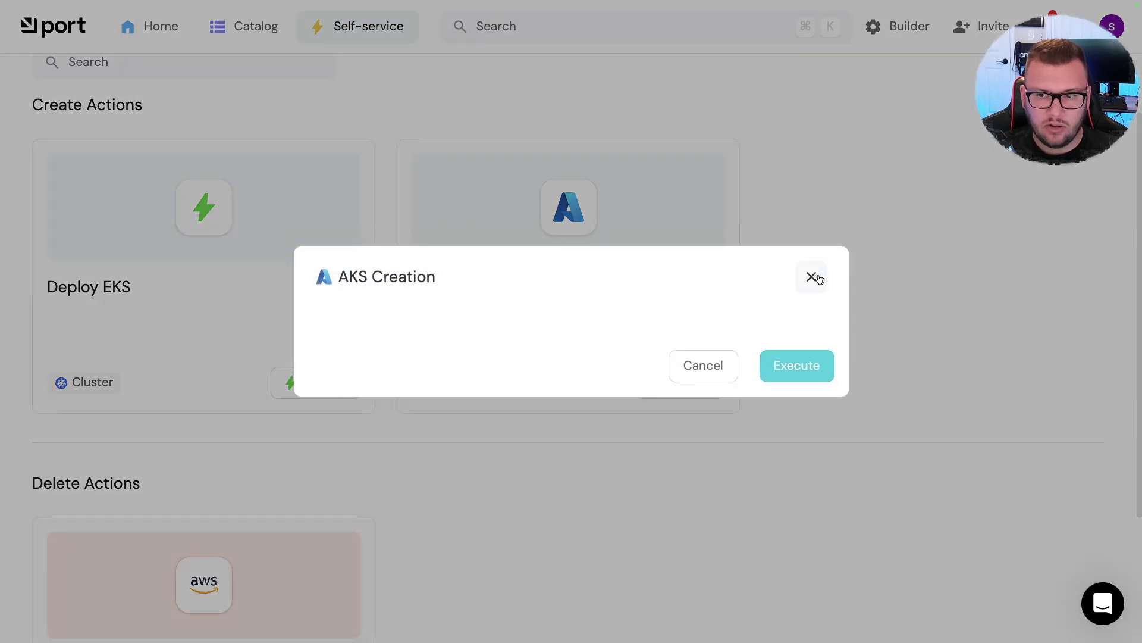
{"action": "left_click", "coordinate": [813, 276]}
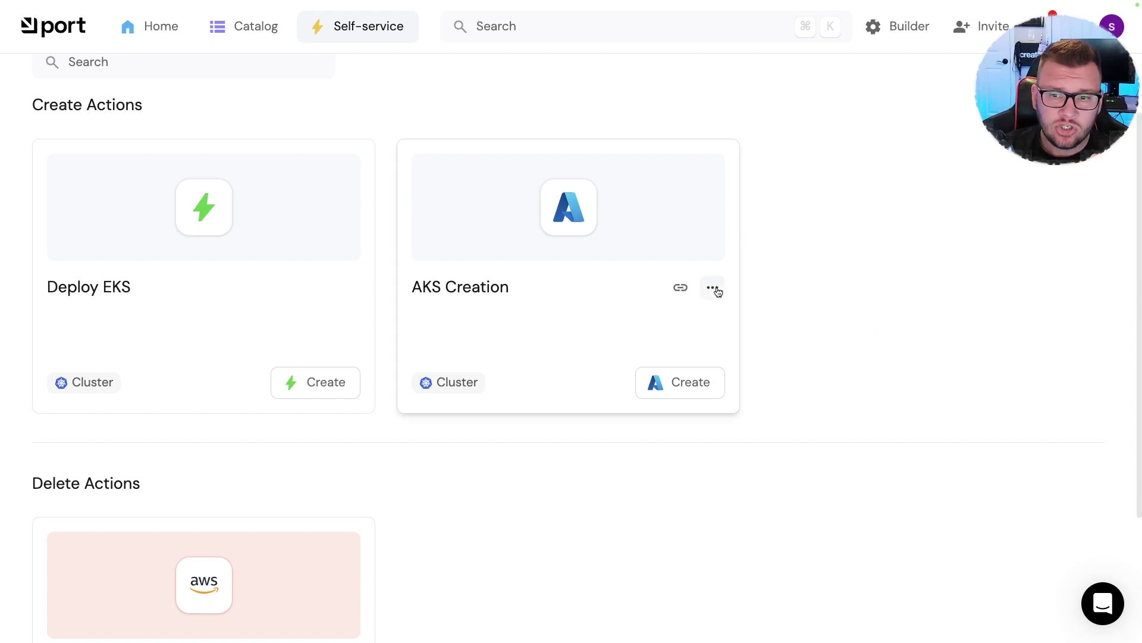
Open the AKS Creation editor and scroll through its GitHub workflow backend settings.
{"action": "left_click", "coordinate": [717, 291]}
{"action": "left_click", "coordinate": [732, 326]}
{"action": "left_click", "coordinate": [382, 129]}
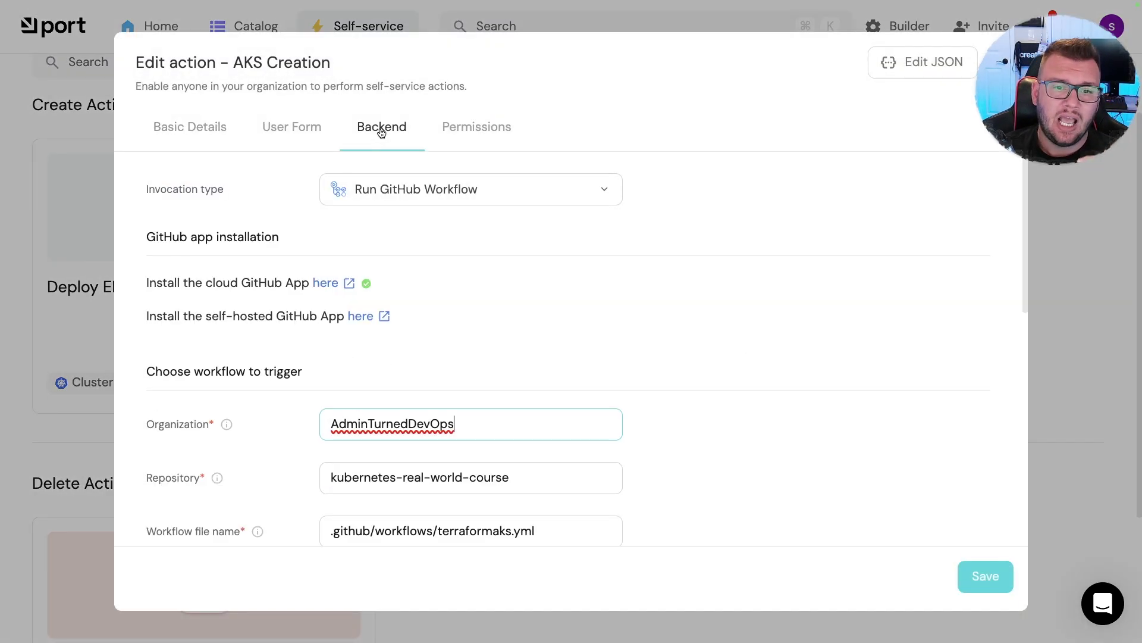
{"action": "scroll", "coordinate": [722, 470], "scroll_direction": "down", "scroll_amount": 1}
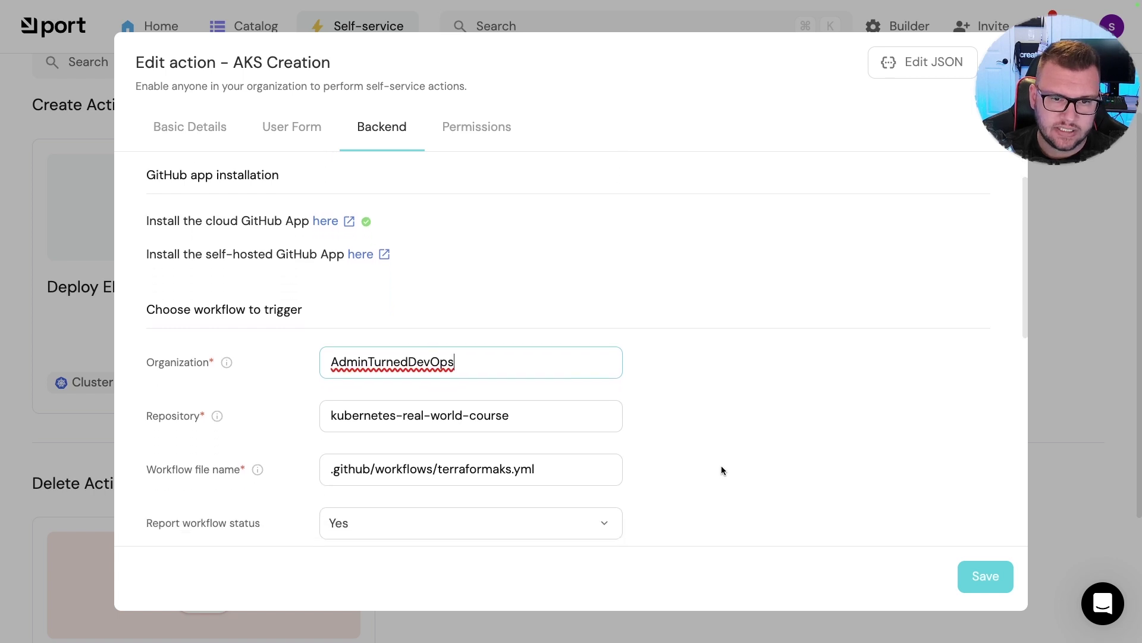
{"action": "scroll", "coordinate": [721, 470], "scroll_direction": "down", "scroll_amount": 4}
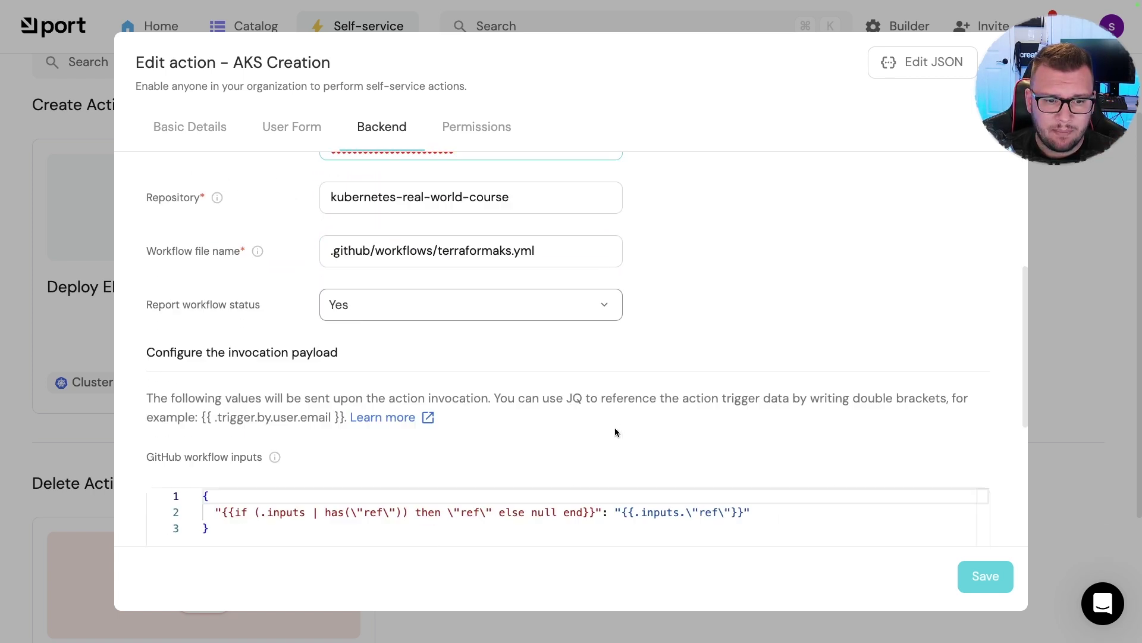
{"action": "scroll", "coordinate": [615, 427], "scroll_direction": "down", "scroll_amount": 3}
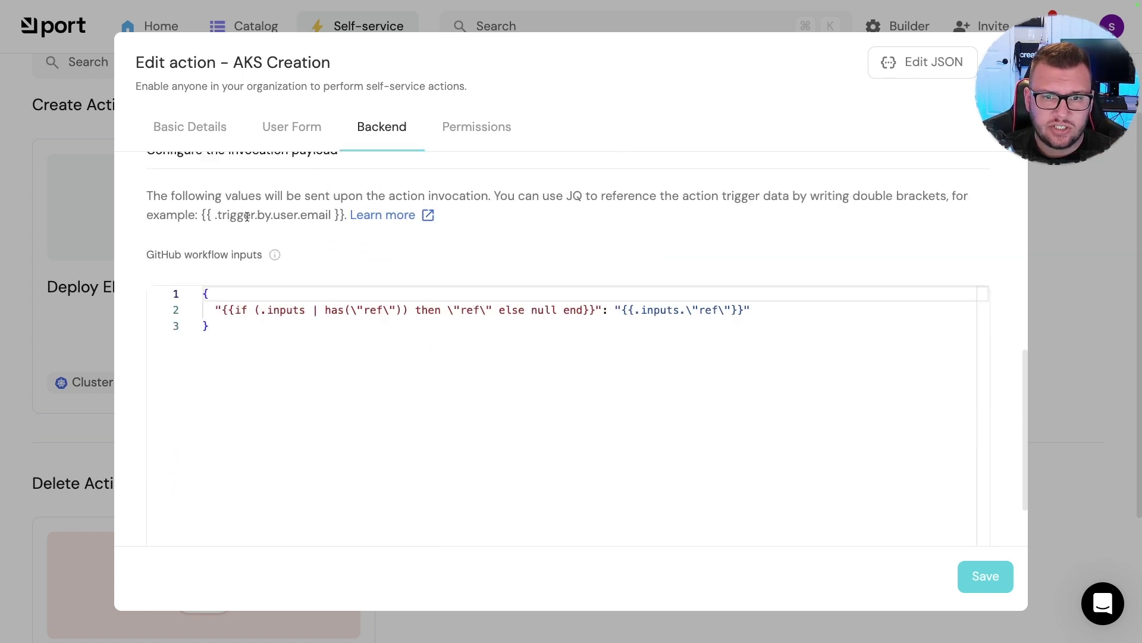
{"action": "scroll", "coordinate": [247, 216], "scroll_direction": "down", "scroll_amount": 2}
{"action": "scroll", "coordinate": [369, 498], "scroll_direction": "up", "scroll_amount": 7}
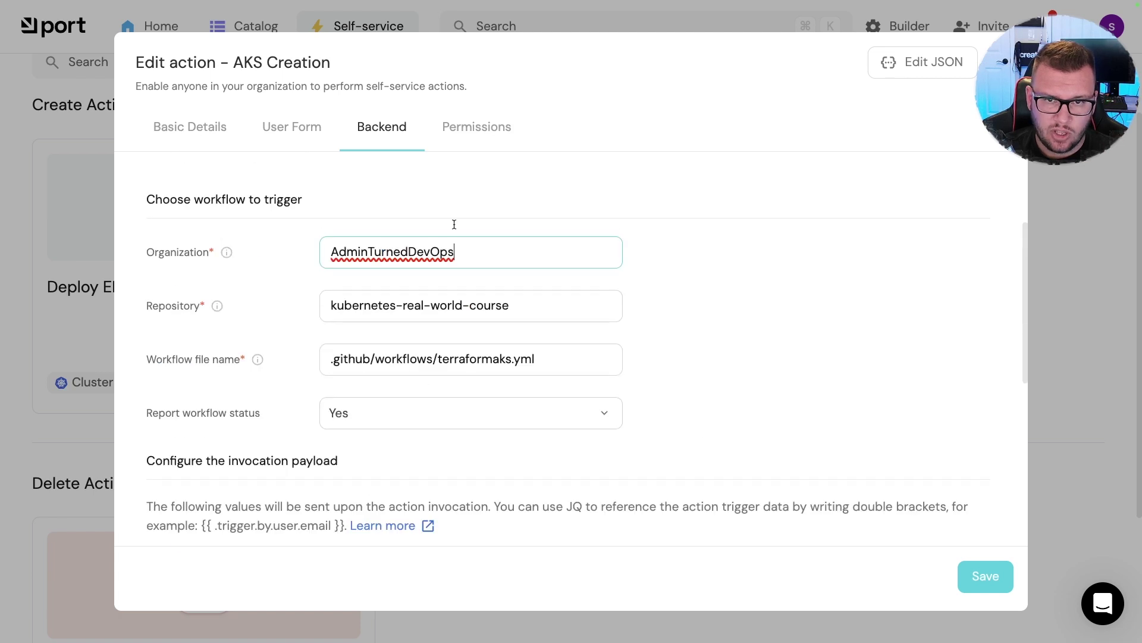
Check which users may run the action, then close the editor and discard the changes.
{"action": "left_click", "coordinate": [474, 138]}
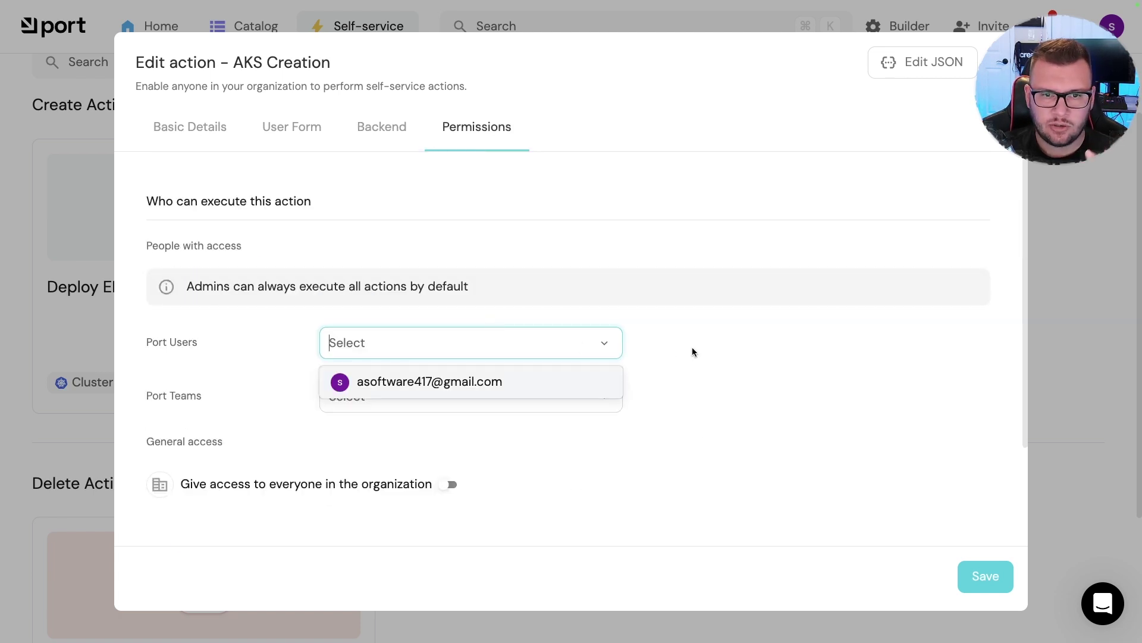
{"action": "left_click", "coordinate": [742, 361]}
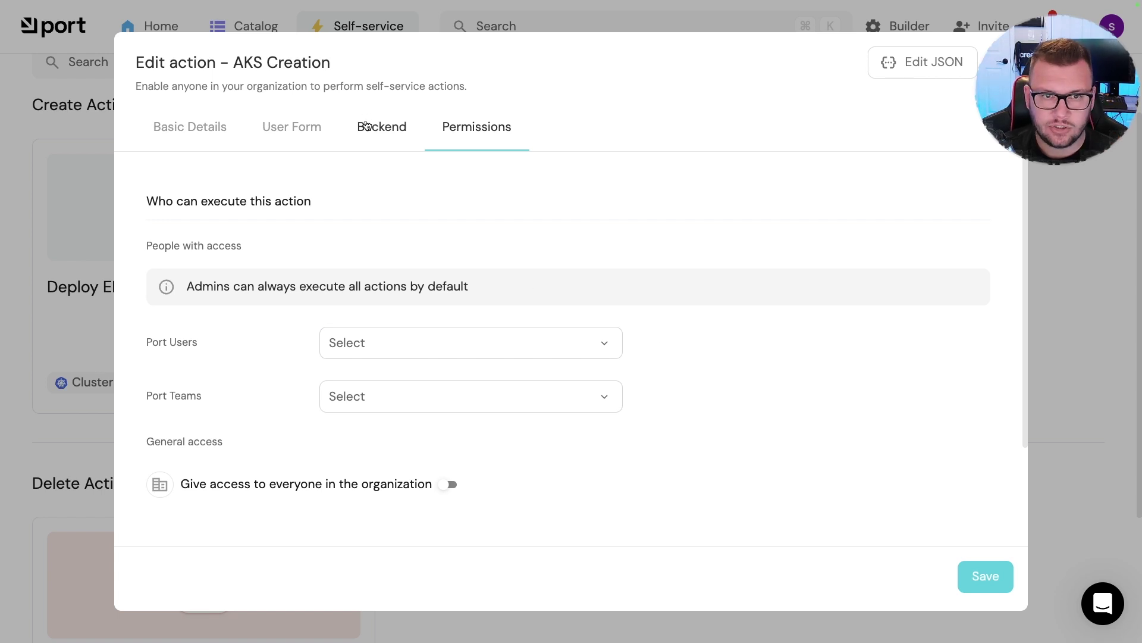
{"action": "left_click", "coordinate": [365, 125]}
{"action": "left_click", "coordinate": [1051, 193]}
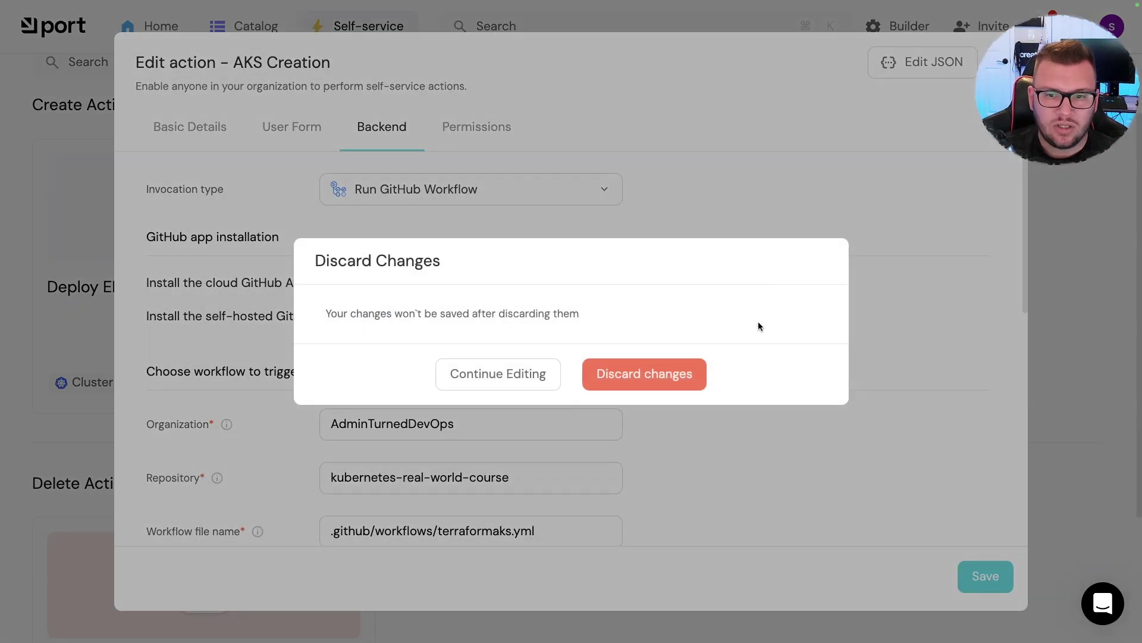
{"action": "left_click", "coordinate": [660, 378]}
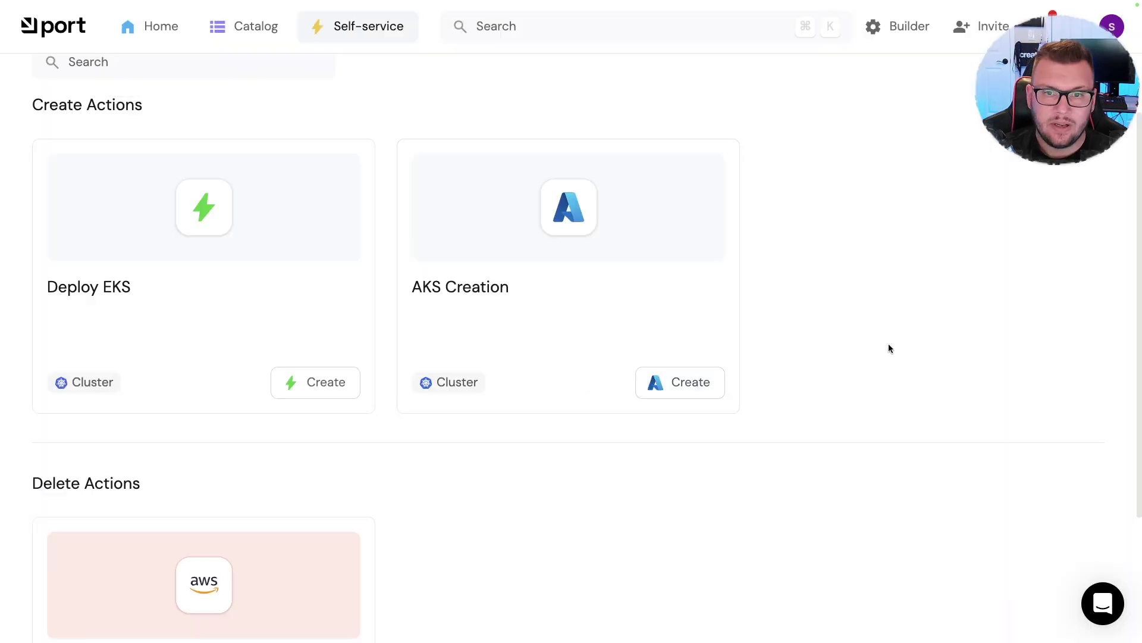
{"action": "scroll", "coordinate": [891, 351], "scroll_direction": "up", "scroll_amount": 1}
{"action": "left_click", "coordinate": [446, 45]}
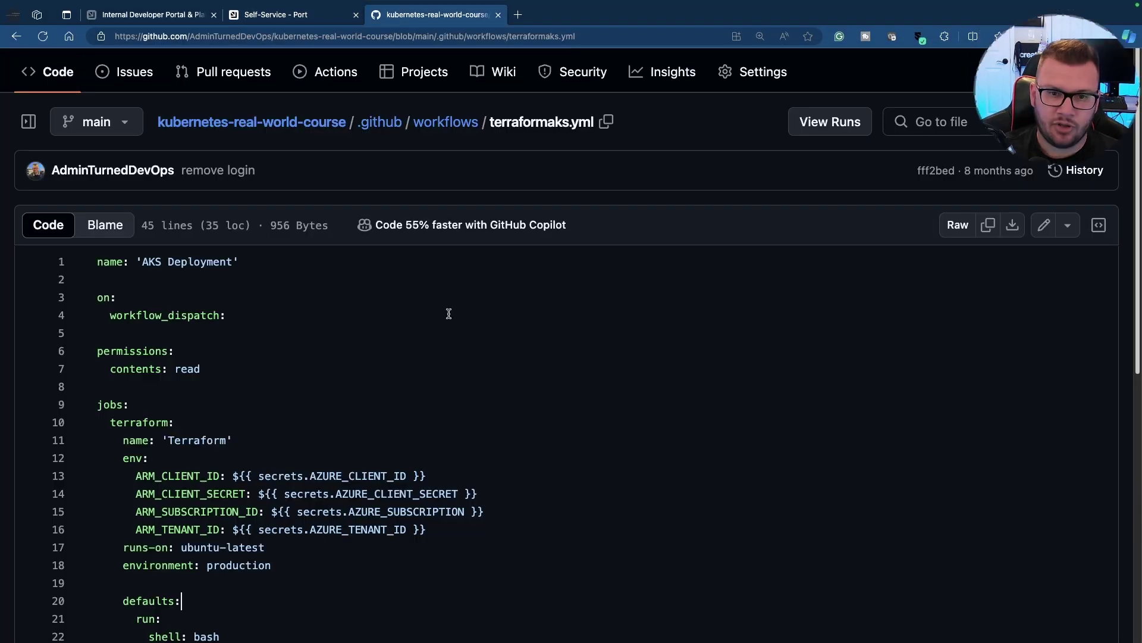
{"action": "scroll", "coordinate": [449, 313], "scroll_direction": "down", "scroll_amount": 7}
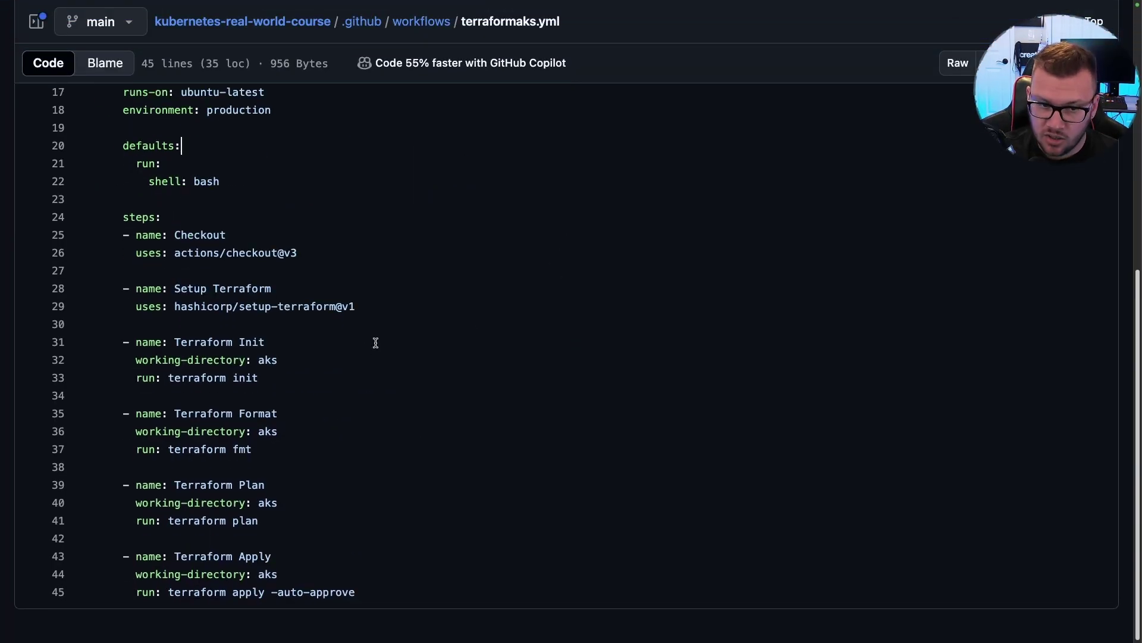
{"action": "scroll", "coordinate": [420, 362], "scroll_direction": "up", "scroll_amount": 3}
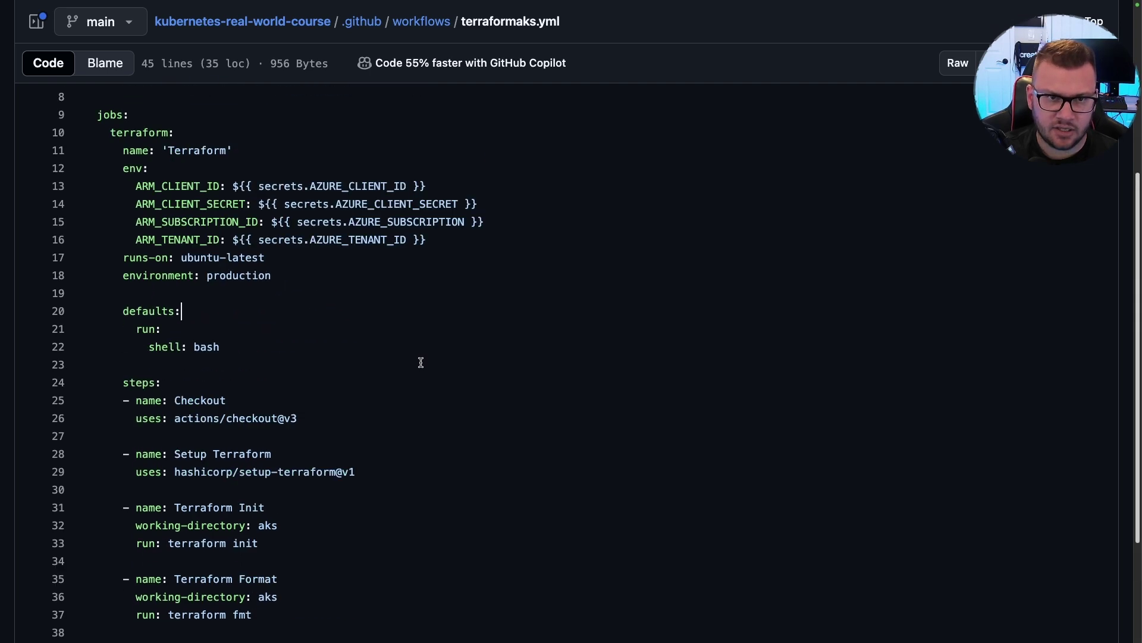
{"action": "scroll", "coordinate": [420, 362], "scroll_direction": "up", "scroll_amount": 4}
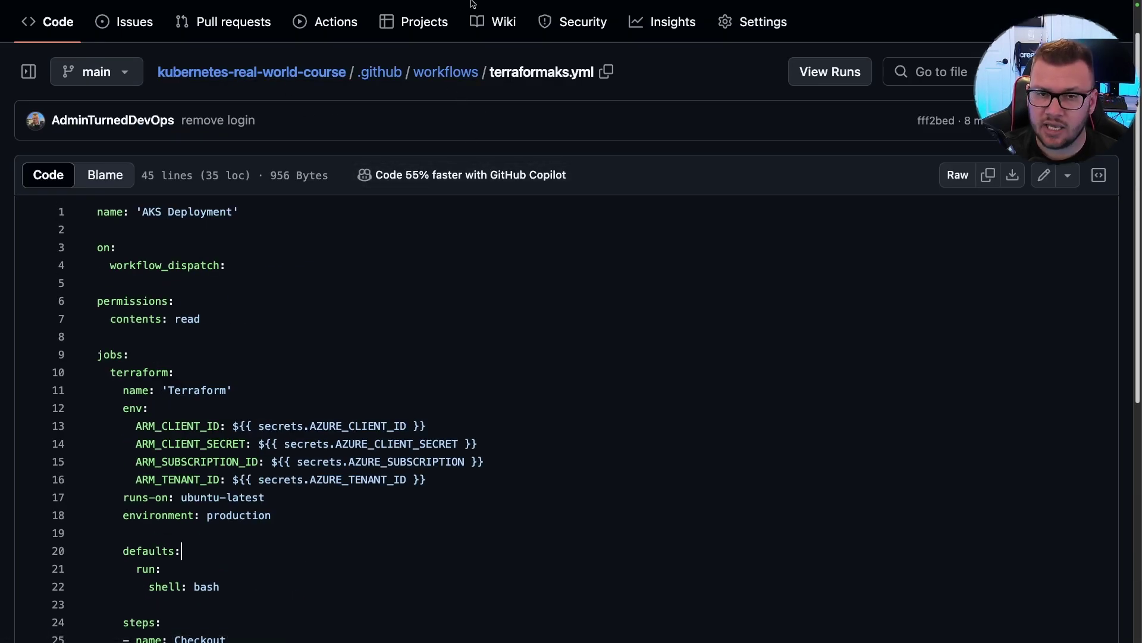
Back on the Self-Service Hub, execute the AKS Creation action.
{"action": "left_click", "coordinate": [276, 45]}
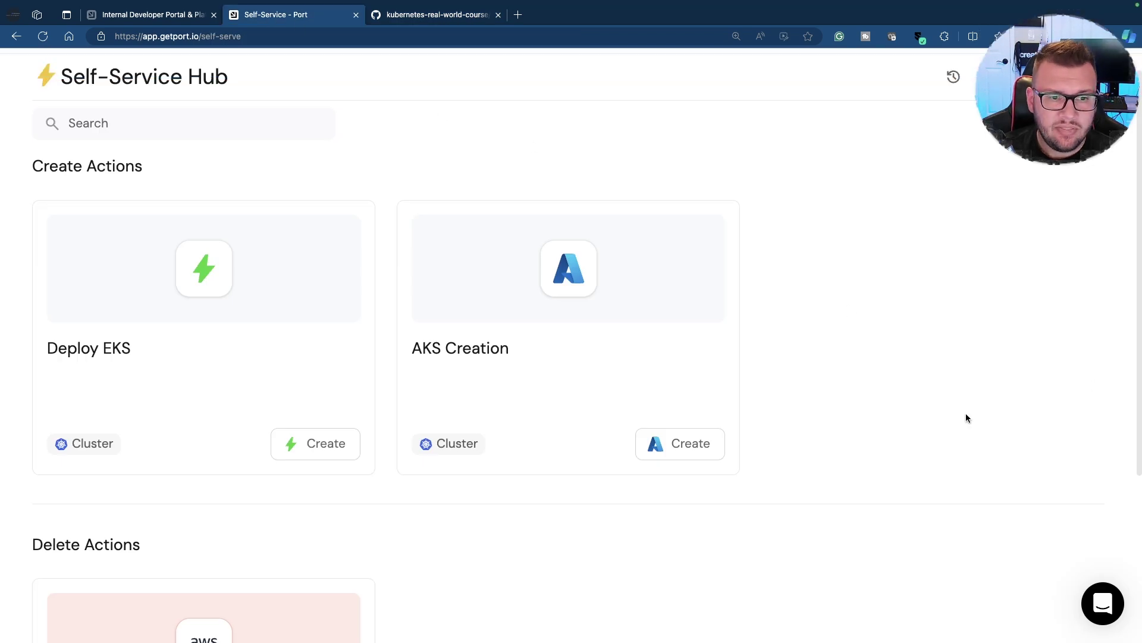
{"action": "scroll", "coordinate": [489, 406], "scroll_direction": "down", "scroll_amount": 3}
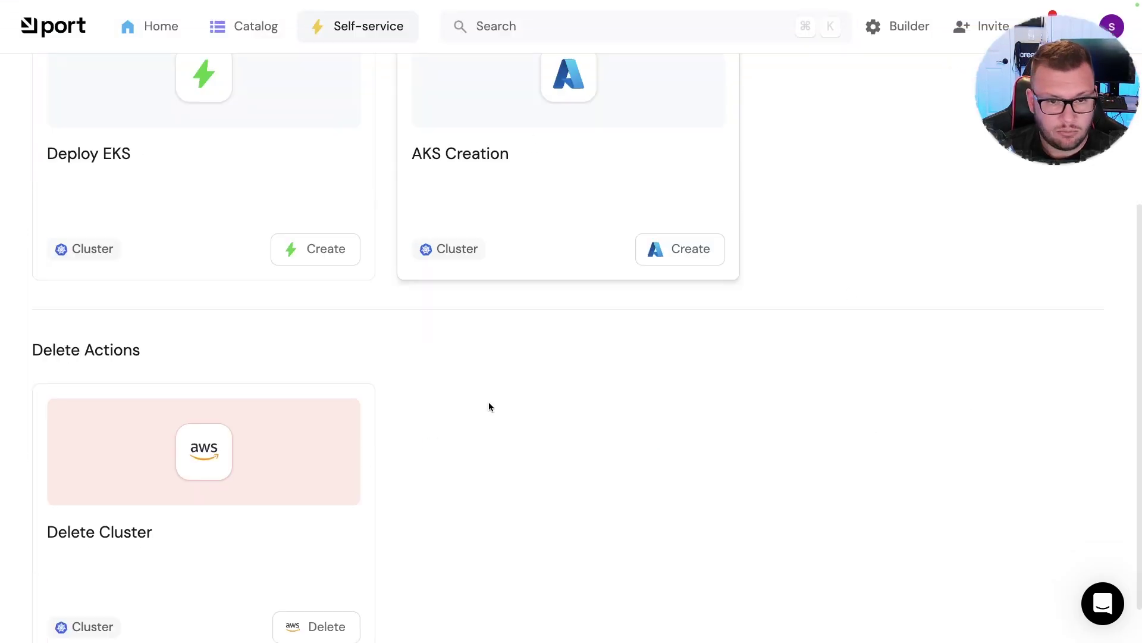
{"action": "scroll", "coordinate": [498, 394], "scroll_direction": "up", "scroll_amount": 5}
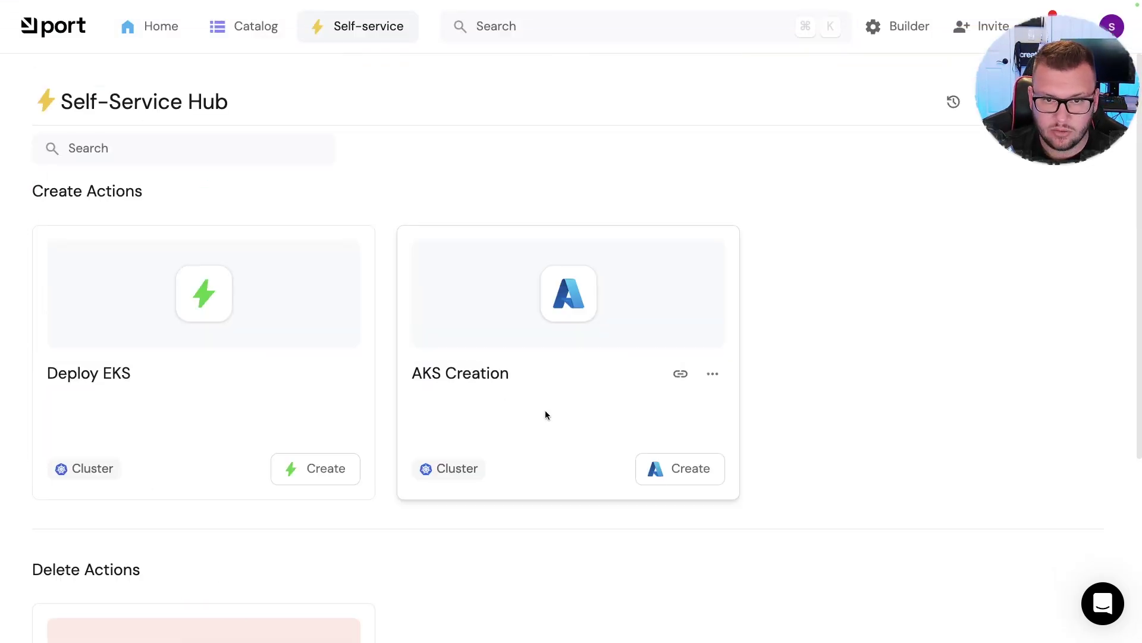
{"action": "left_click", "coordinate": [688, 472]}
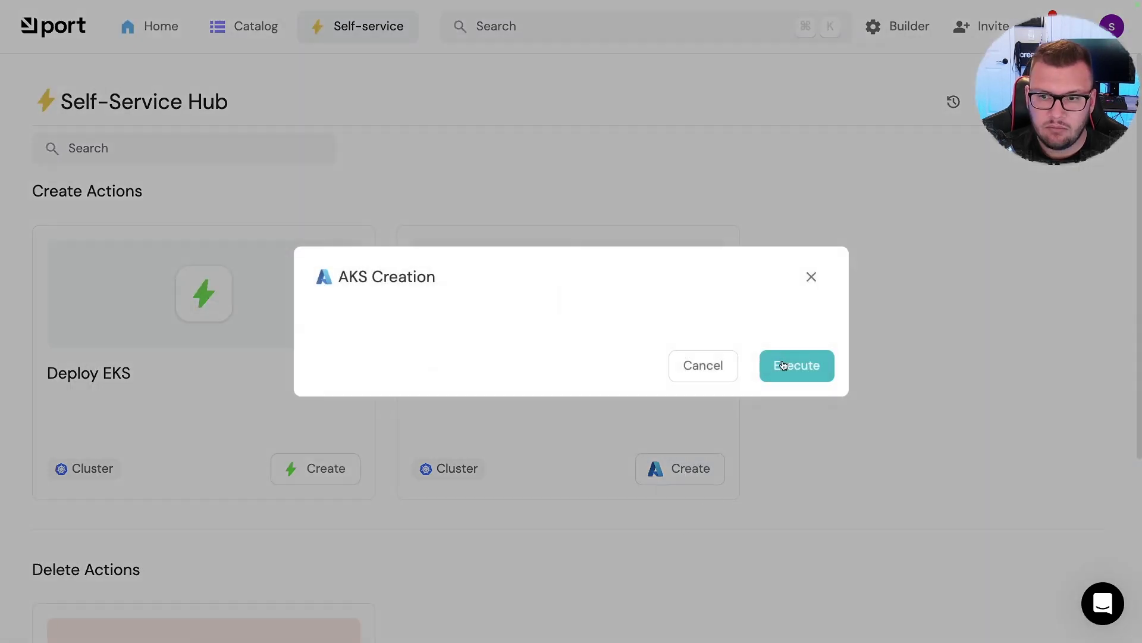
{"action": "left_click", "coordinate": [806, 373]}
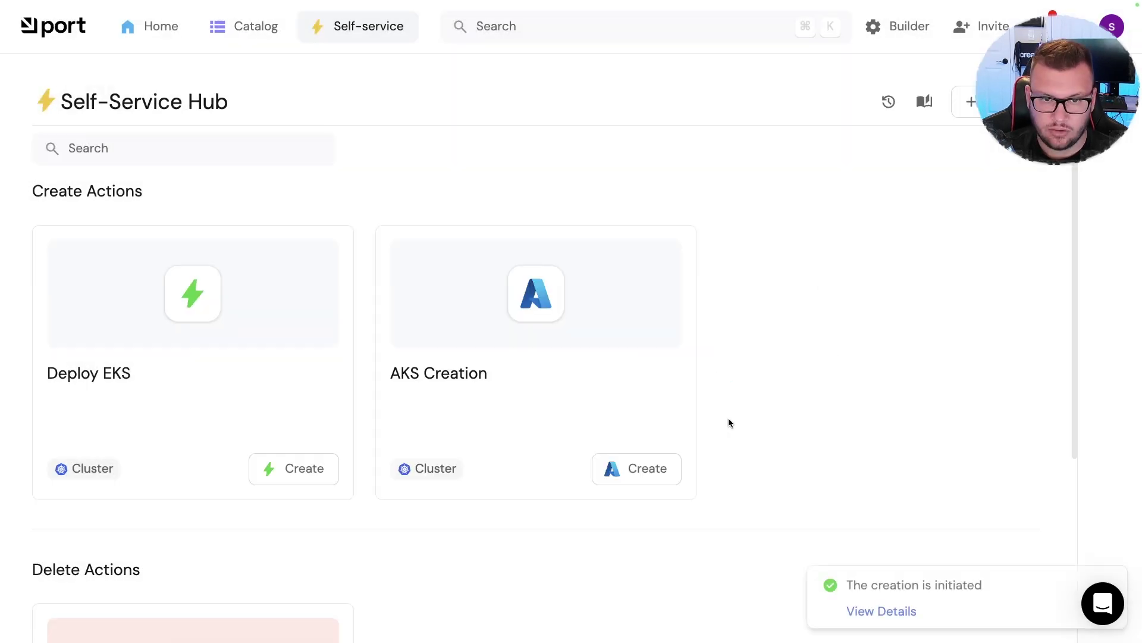
Open the new run's details and its Affected Entities tab, showing status In progress.
{"action": "left_click", "coordinate": [884, 612]}
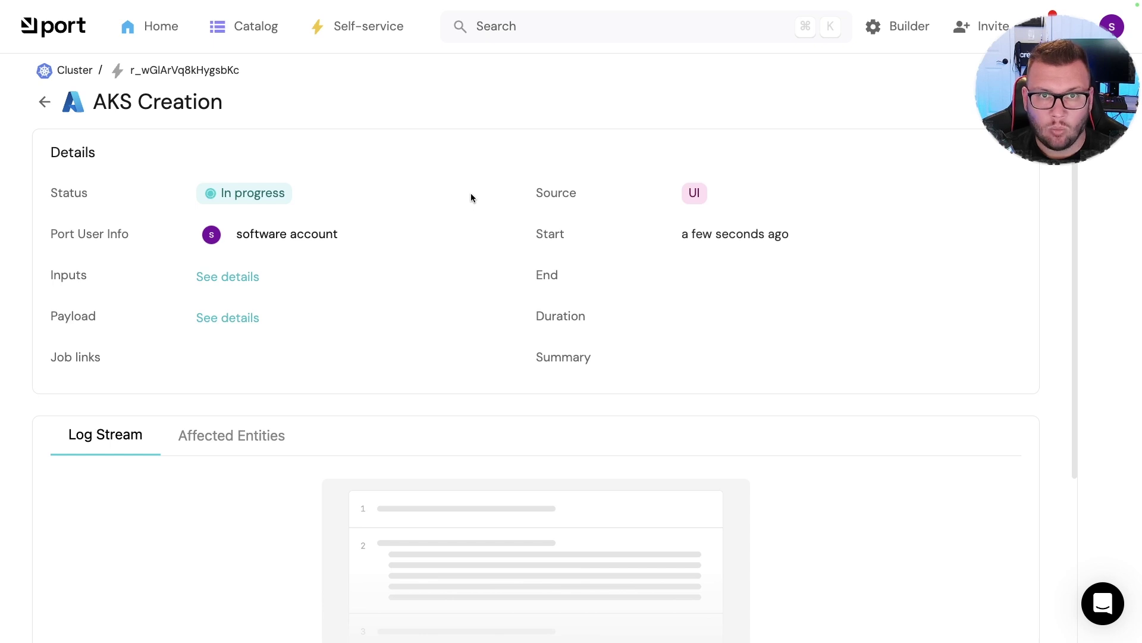
{"action": "scroll", "coordinate": [478, 302], "scroll_direction": "down", "scroll_amount": 4}
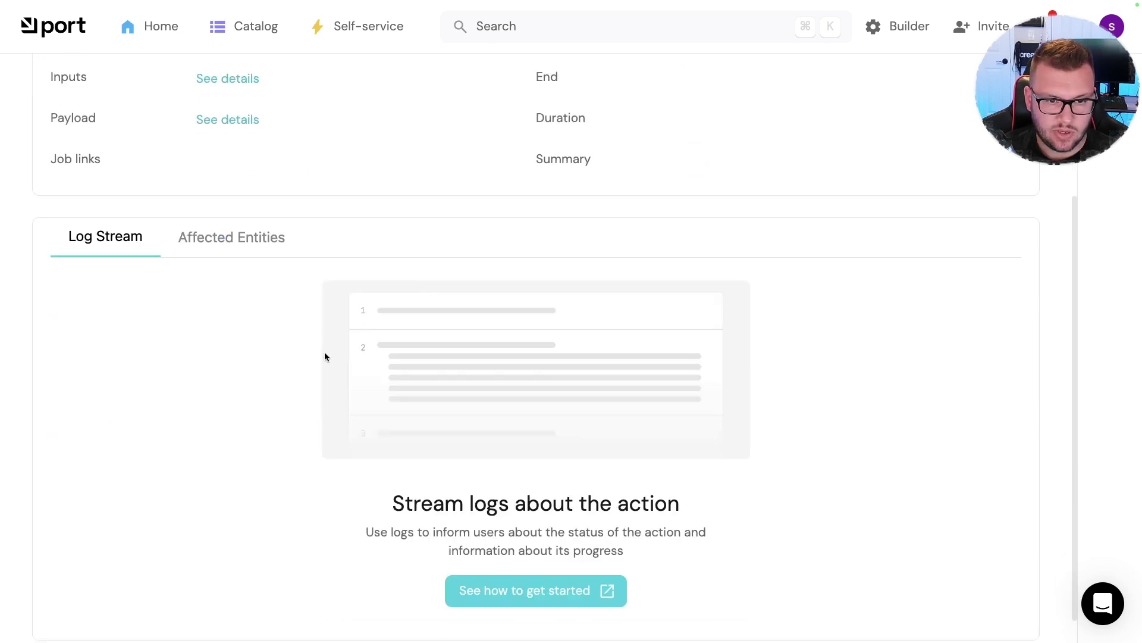
{"action": "scroll", "coordinate": [601, 472], "scroll_direction": "up", "scroll_amount": 1}
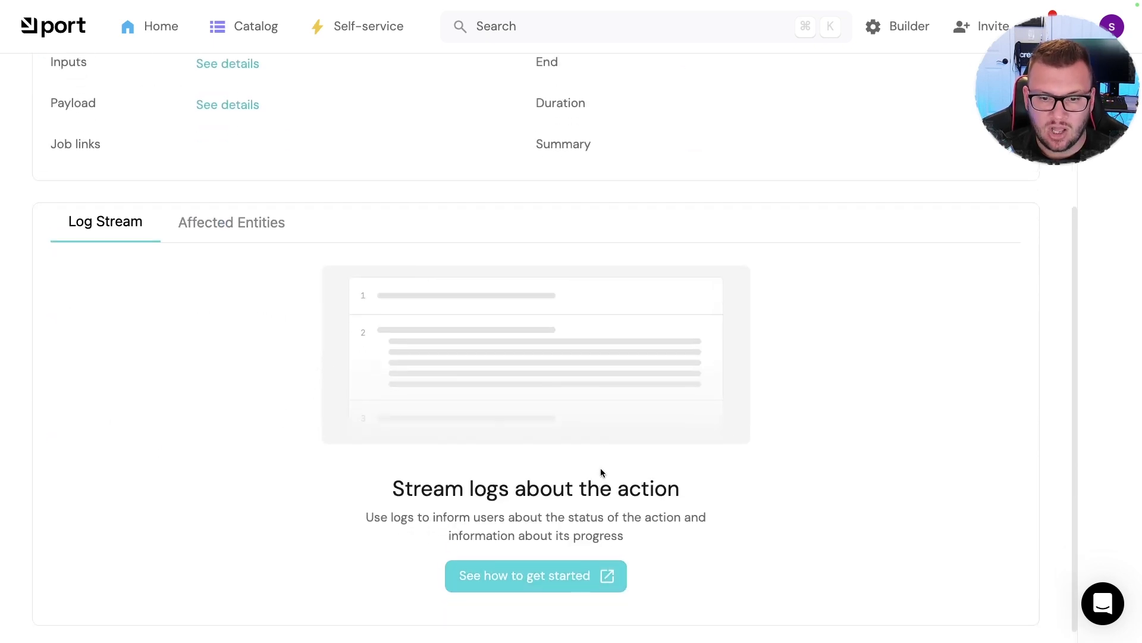
{"action": "left_click", "coordinate": [220, 241]}
{"action": "scroll", "coordinate": [423, 388], "scroll_direction": "up", "scroll_amount": 4}
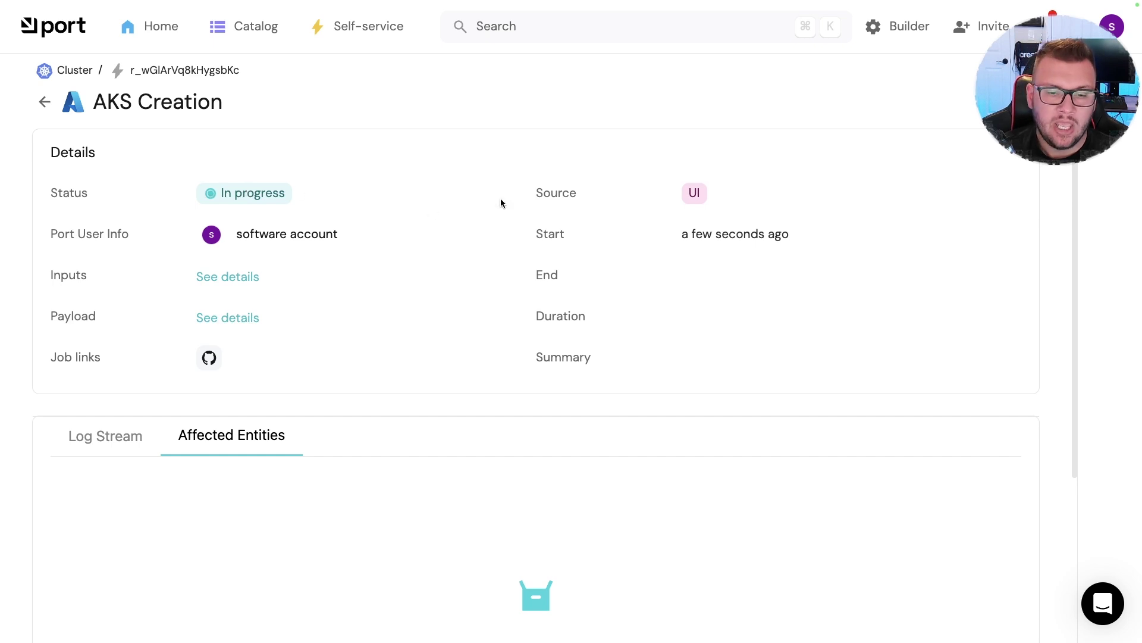
{"action": "scroll", "coordinate": [591, 294], "scroll_direction": "down", "scroll_amount": 2}
{"action": "scroll", "coordinate": [592, 296], "scroll_direction": "up", "scroll_amount": 2}
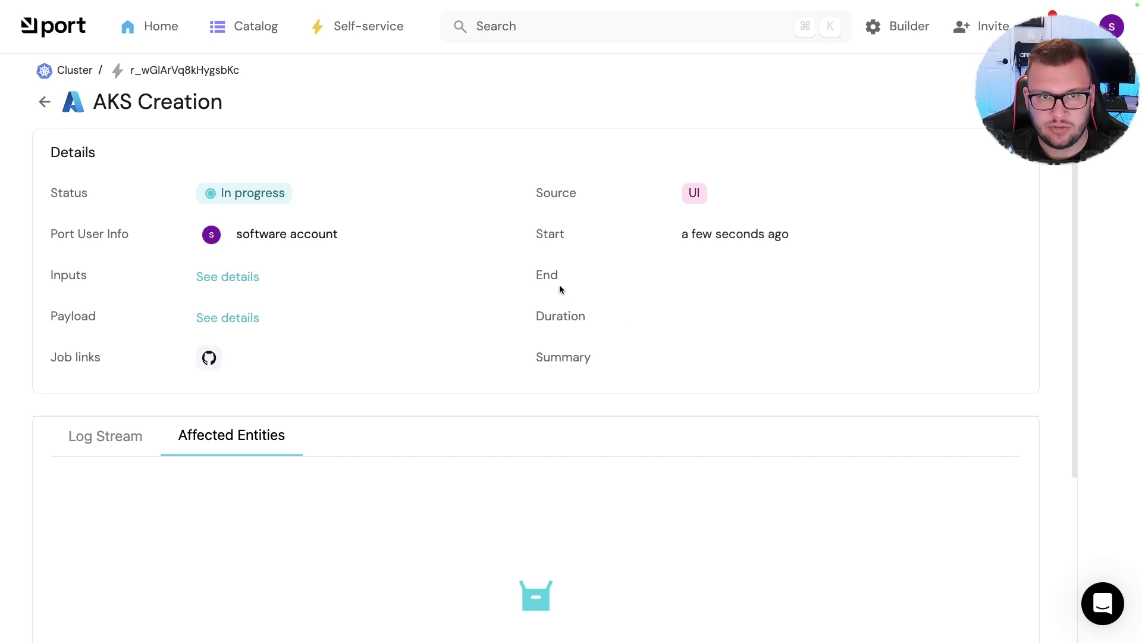
From the Self-Service Hub, start a new action titled 'tes'.
{"action": "left_click", "coordinate": [345, 28]}
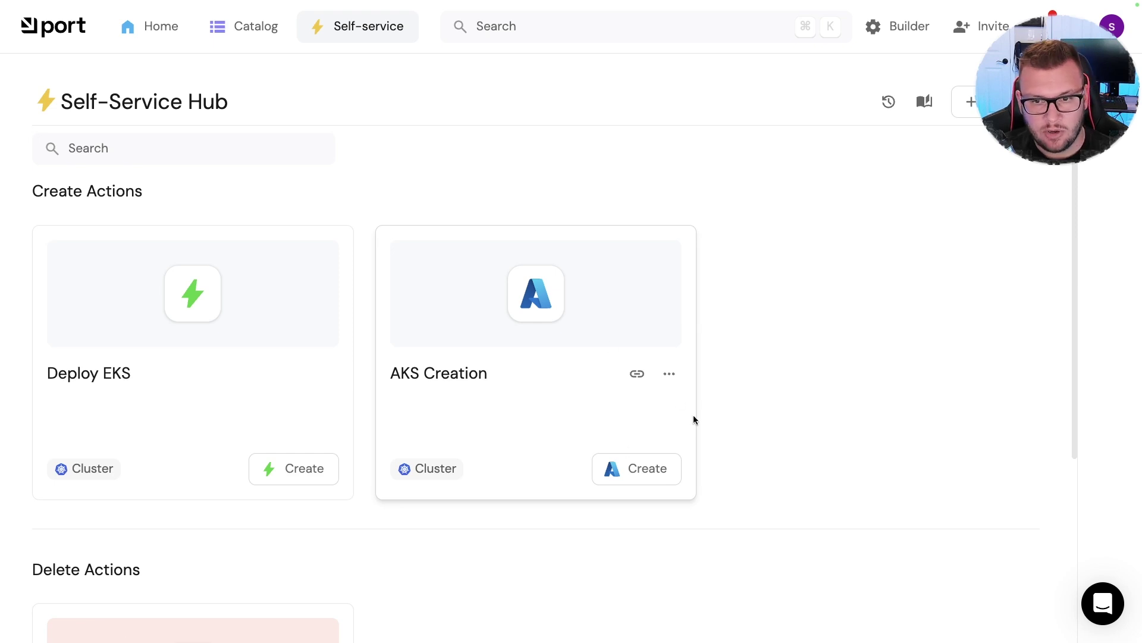
{"action": "scroll", "coordinate": [752, 418], "scroll_direction": "down", "scroll_amount": 1}
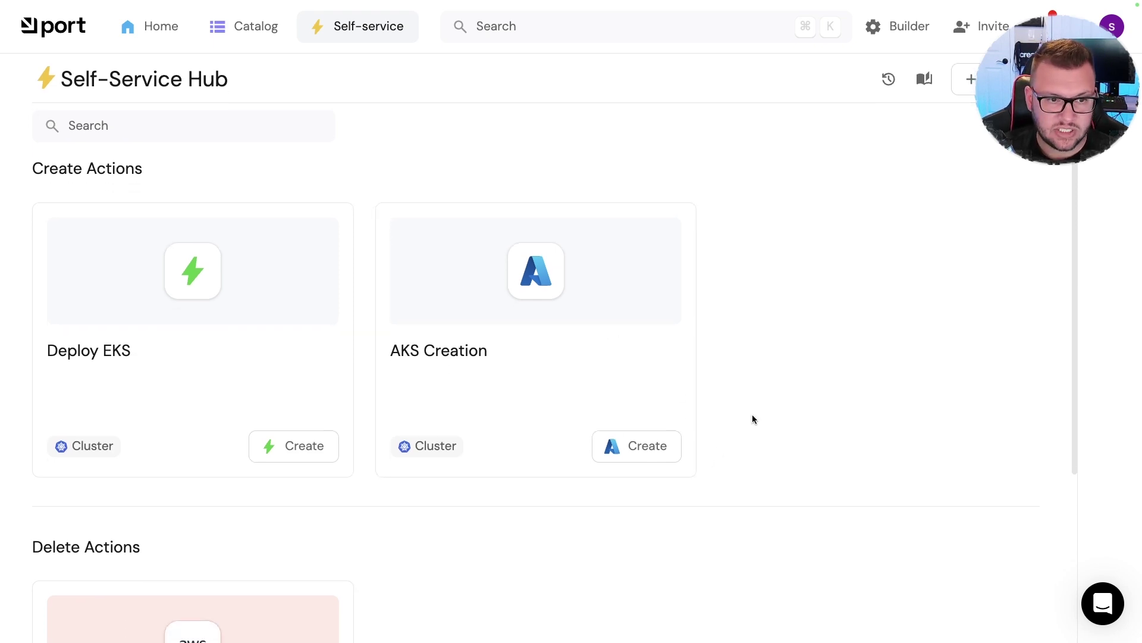
{"action": "scroll", "coordinate": [589, 309], "scroll_direction": "up", "scroll_amount": 1}
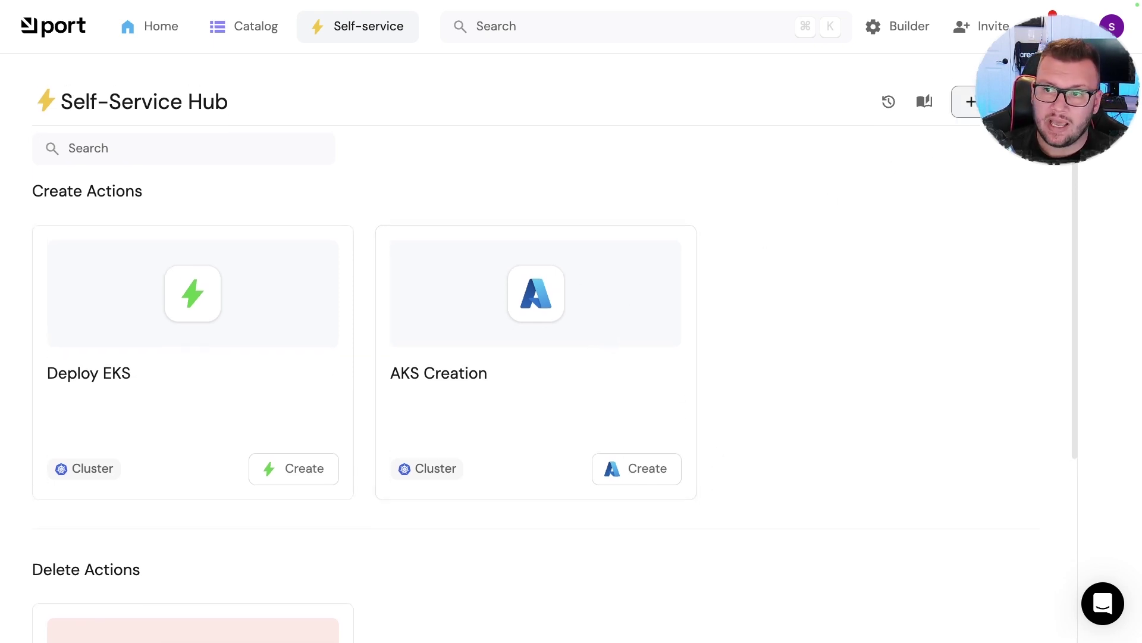
{"action": "left_click", "coordinate": [965, 102]}
{"action": "left_click", "coordinate": [410, 187]}
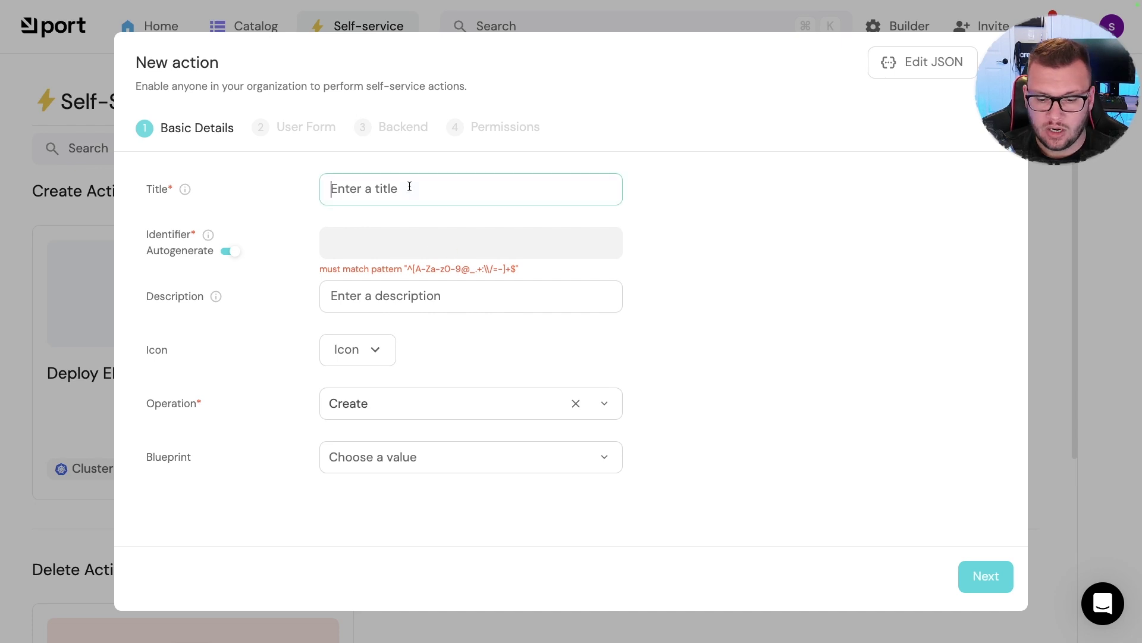
{"action": "type", "text": "tes"}
Advance to the Backend step and set the invocation type to Run GitHub Workflow.
{"action": "left_click", "coordinate": [984, 586]}
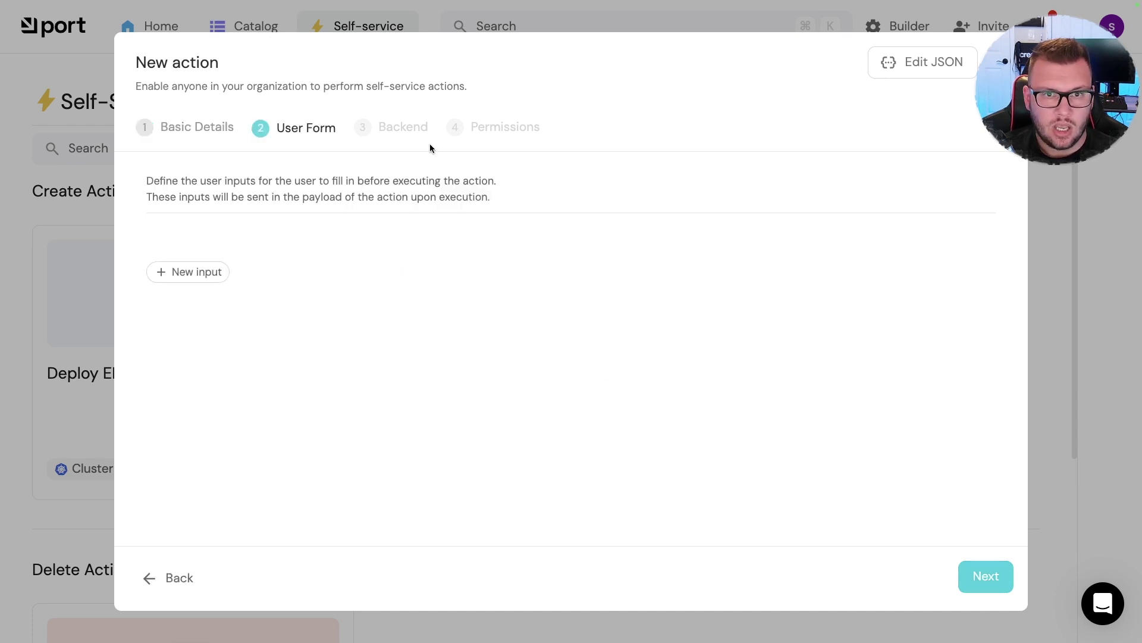
{"action": "left_click", "coordinate": [974, 580]}
{"action": "left_click", "coordinate": [452, 189]}
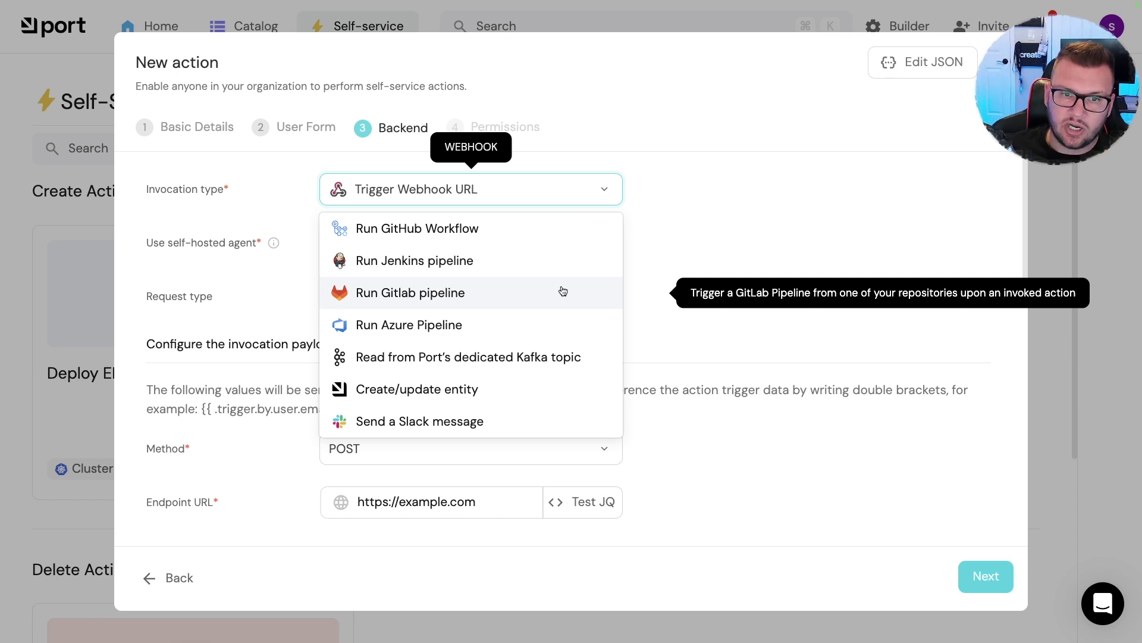
{"action": "left_click", "coordinate": [462, 225]}
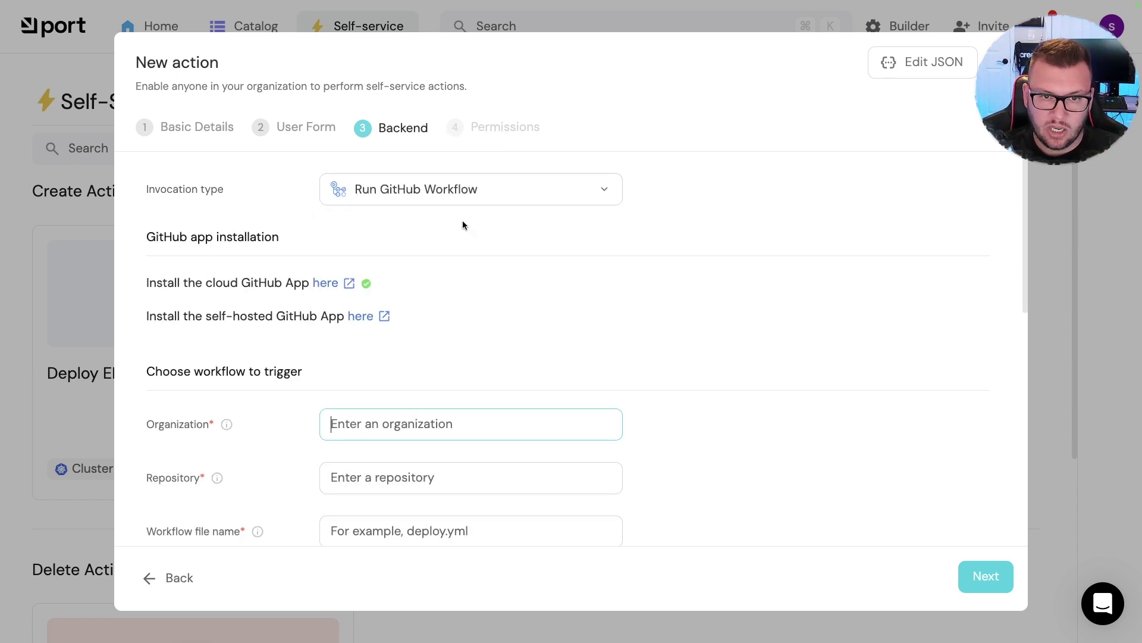
{"action": "scroll", "coordinate": [500, 347], "scroll_direction": "down", "scroll_amount": 2}
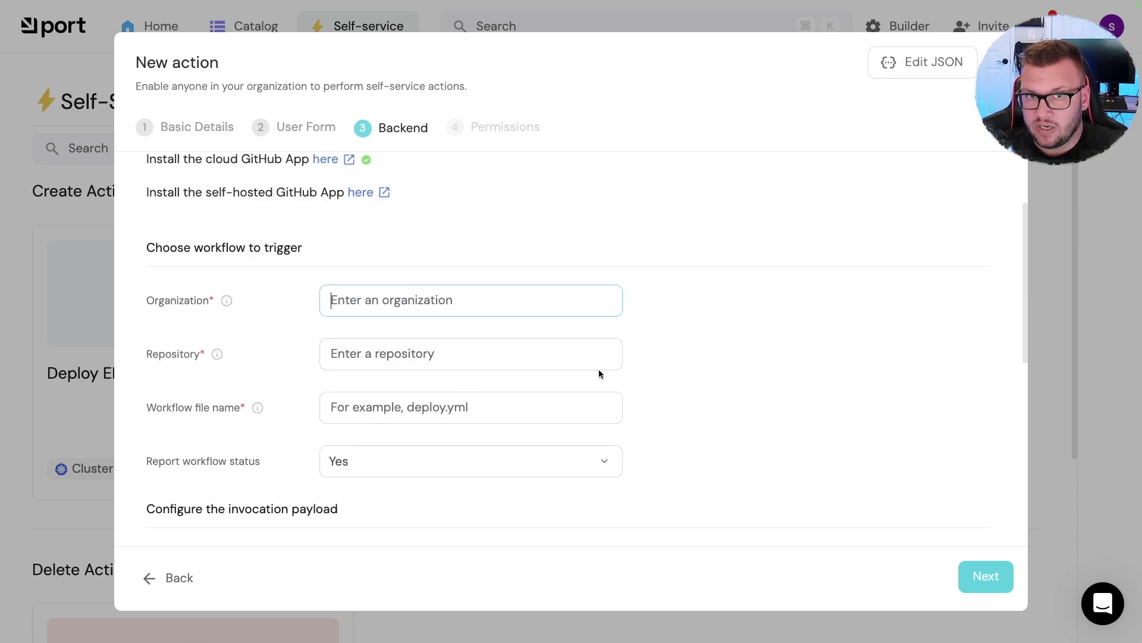
{"action": "scroll", "coordinate": [623, 311], "scroll_direction": "up", "scroll_amount": 3}
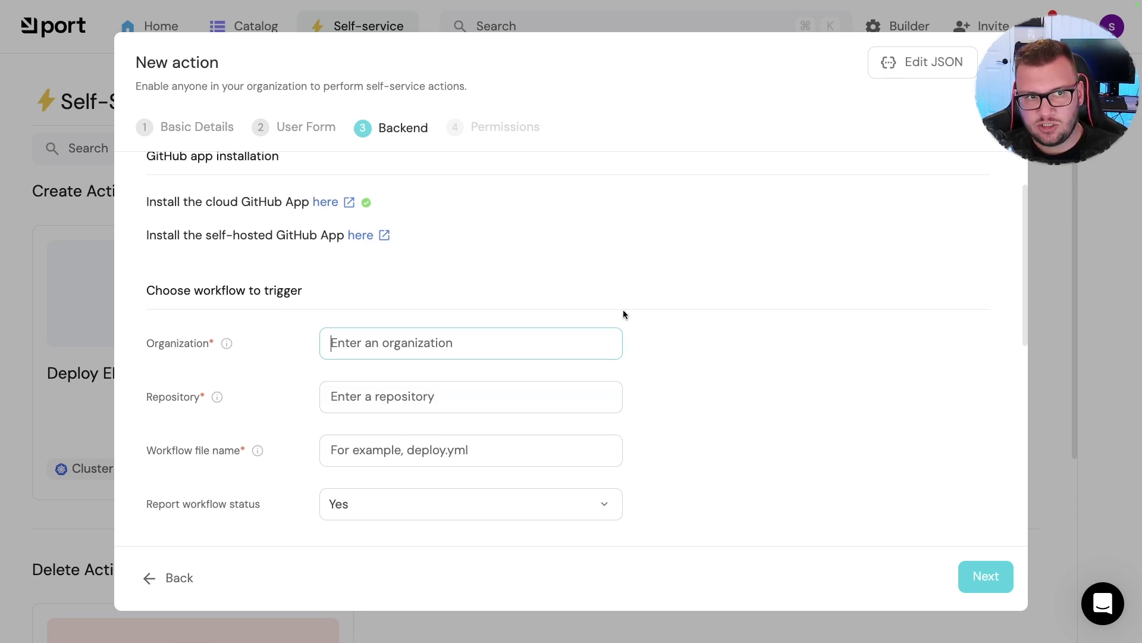
{"action": "scroll", "coordinate": [627, 340], "scroll_direction": "up", "scroll_amount": 1}
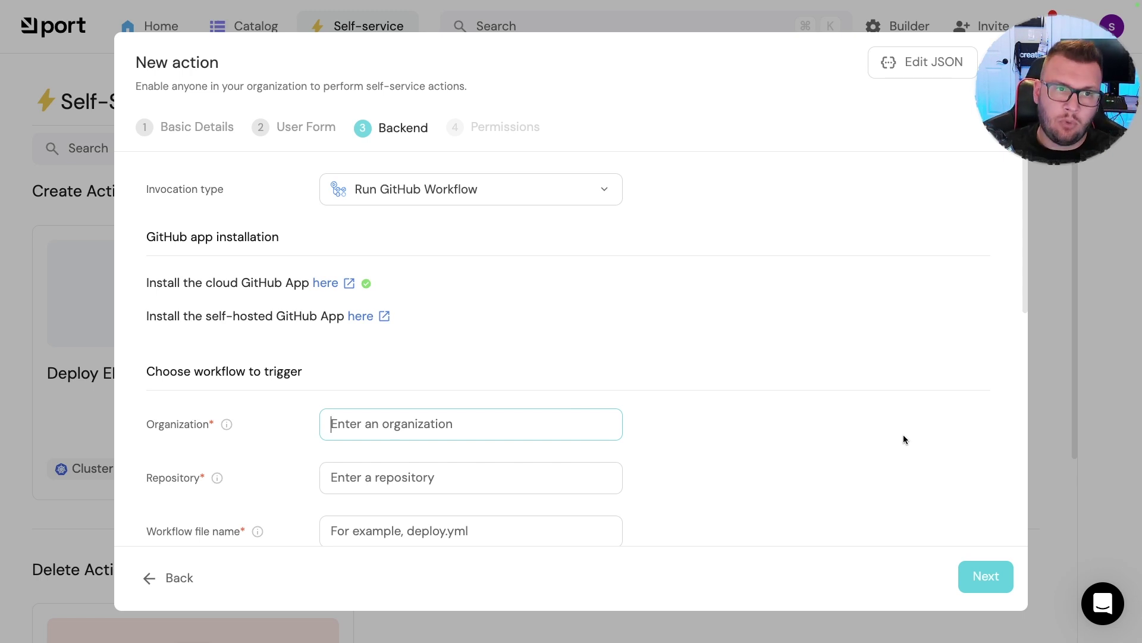
{"action": "left_click", "coordinate": [601, 196]}
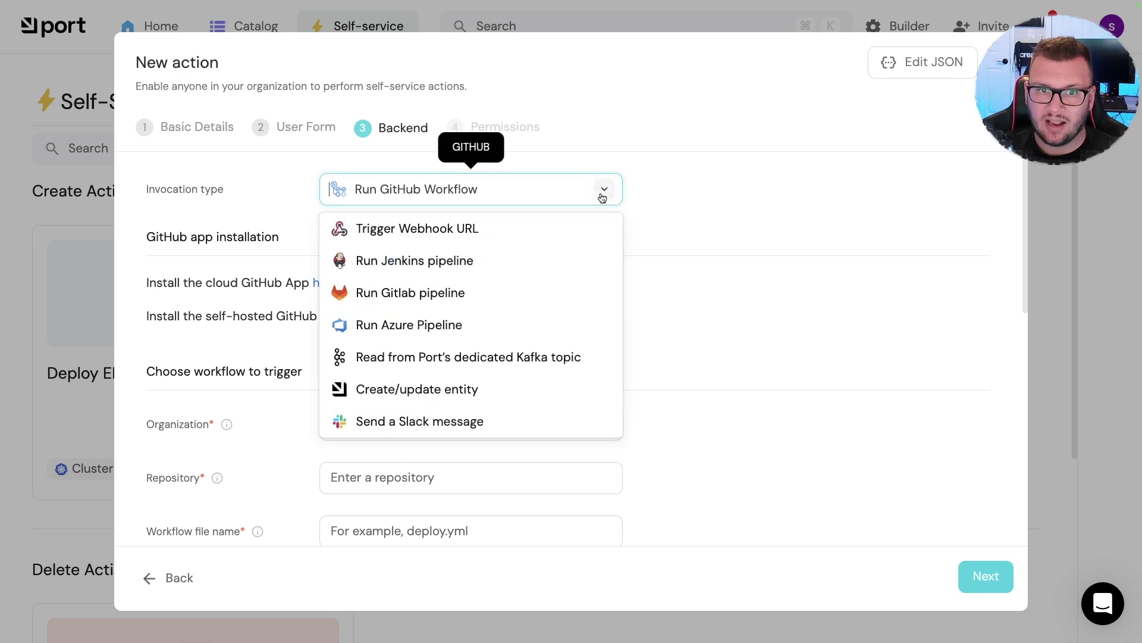